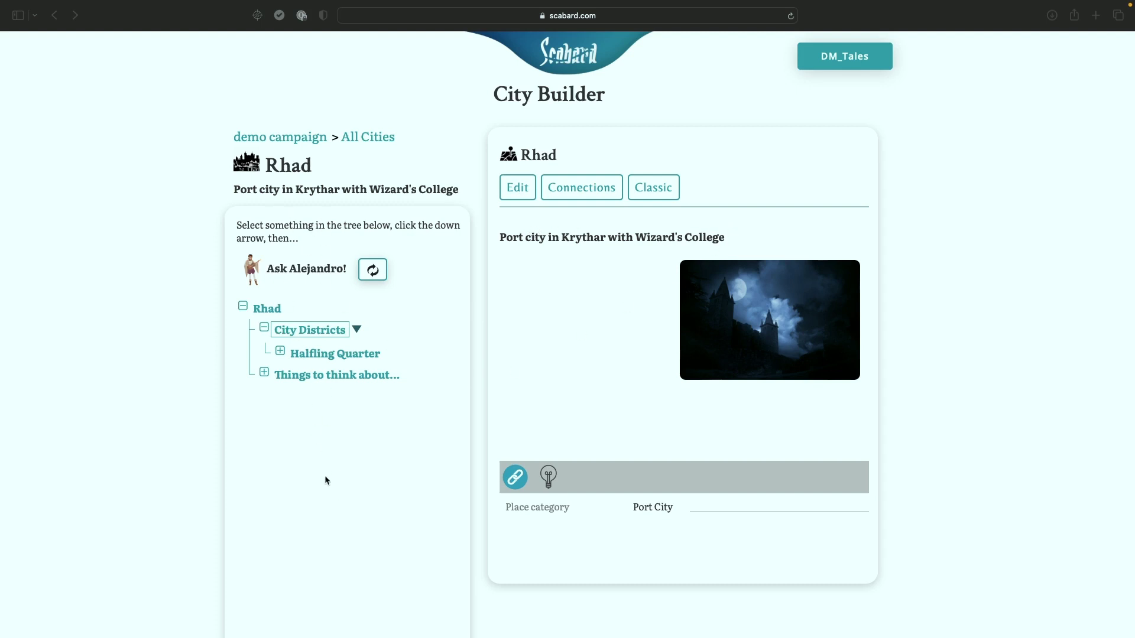
Step: Select Halfling Quarter under Rhad to view its description and map
left_click(259, 316)
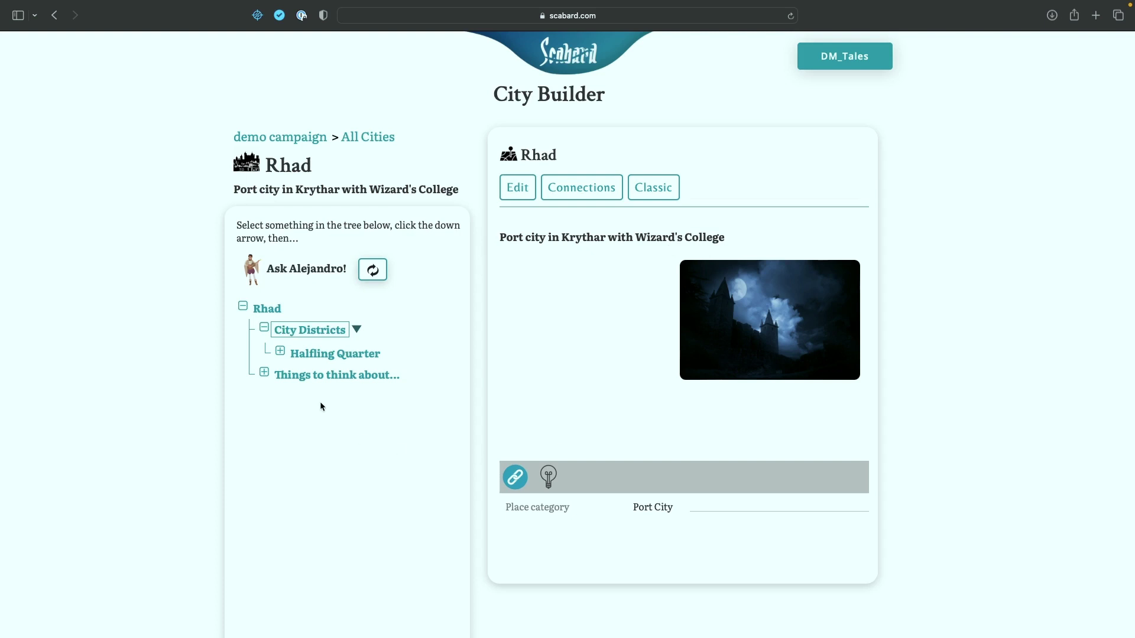
left_click(317, 357)
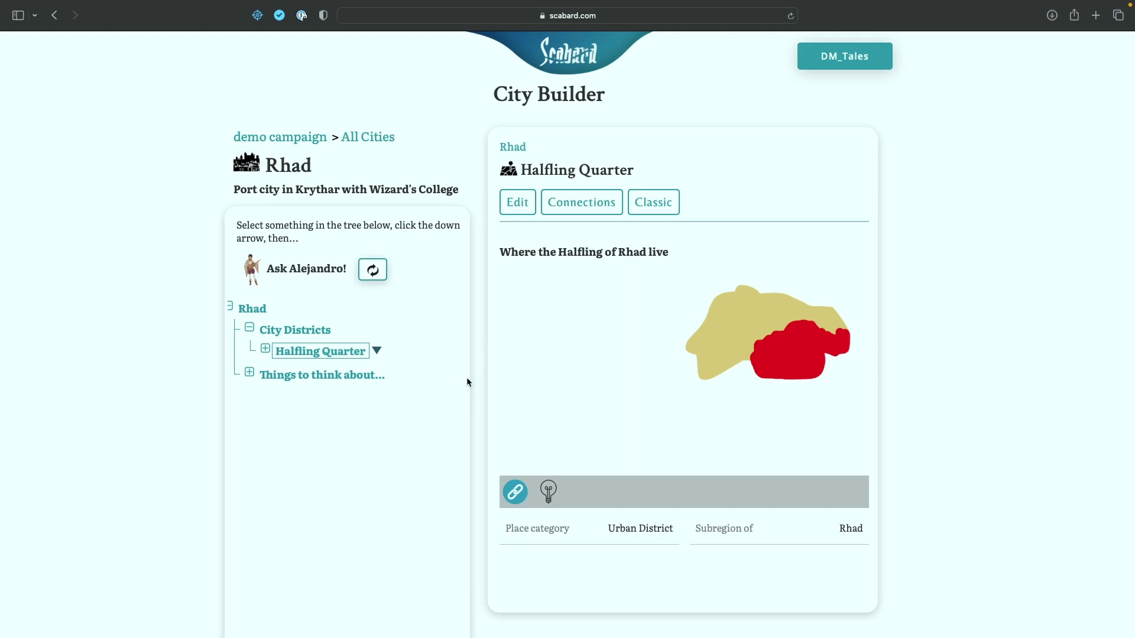
Step: Begin a New District under Rhad's City Districts
left_click(320, 332)
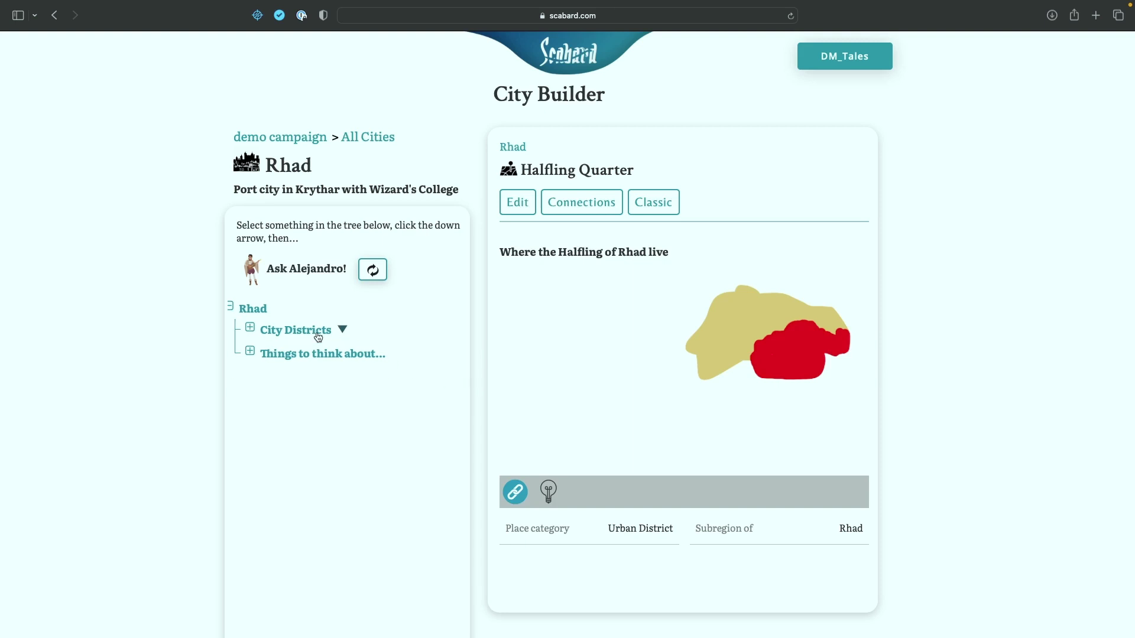
left_click(357, 330)
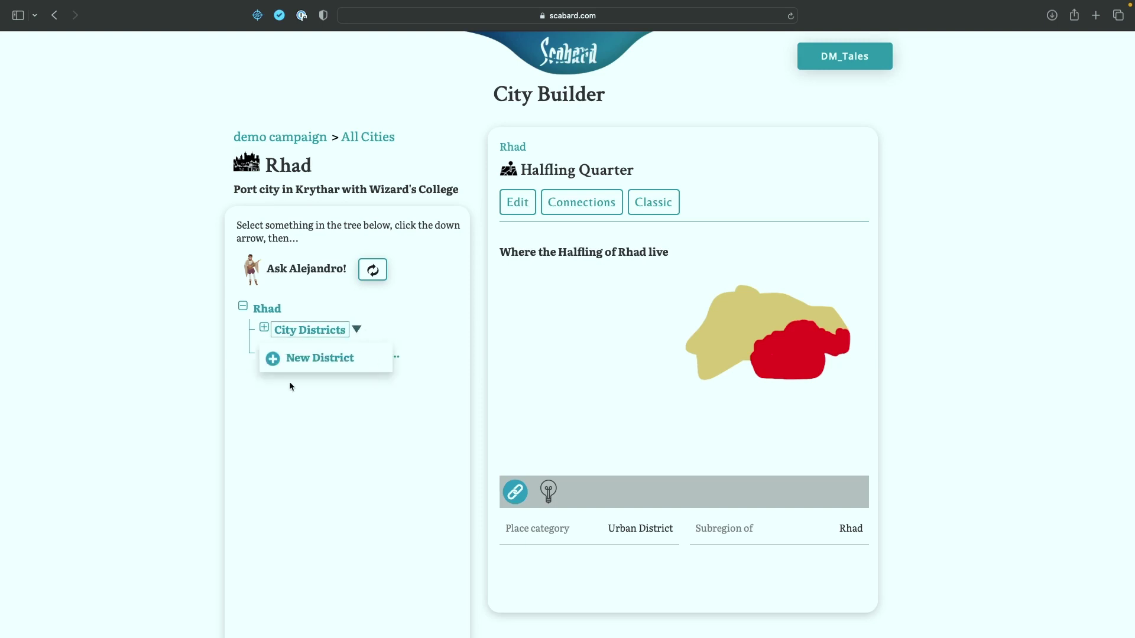
left_click(342, 360)
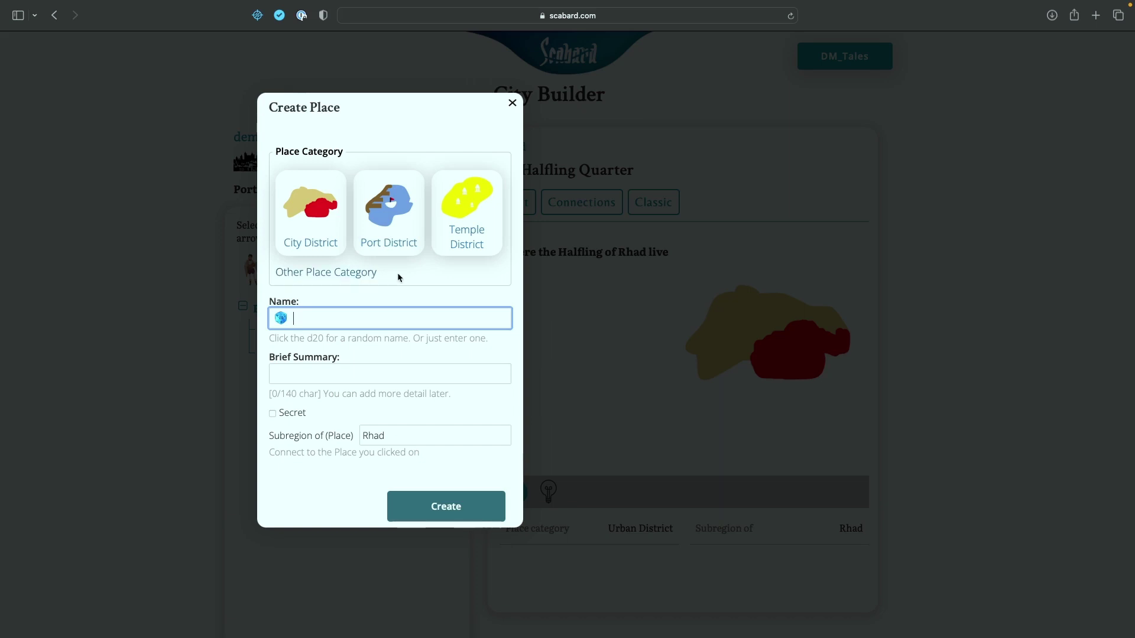
Step: Choose Port District, roll the name Highbay Anchorage, and start its 'Port district in Rhad.' summary
left_click(391, 218)
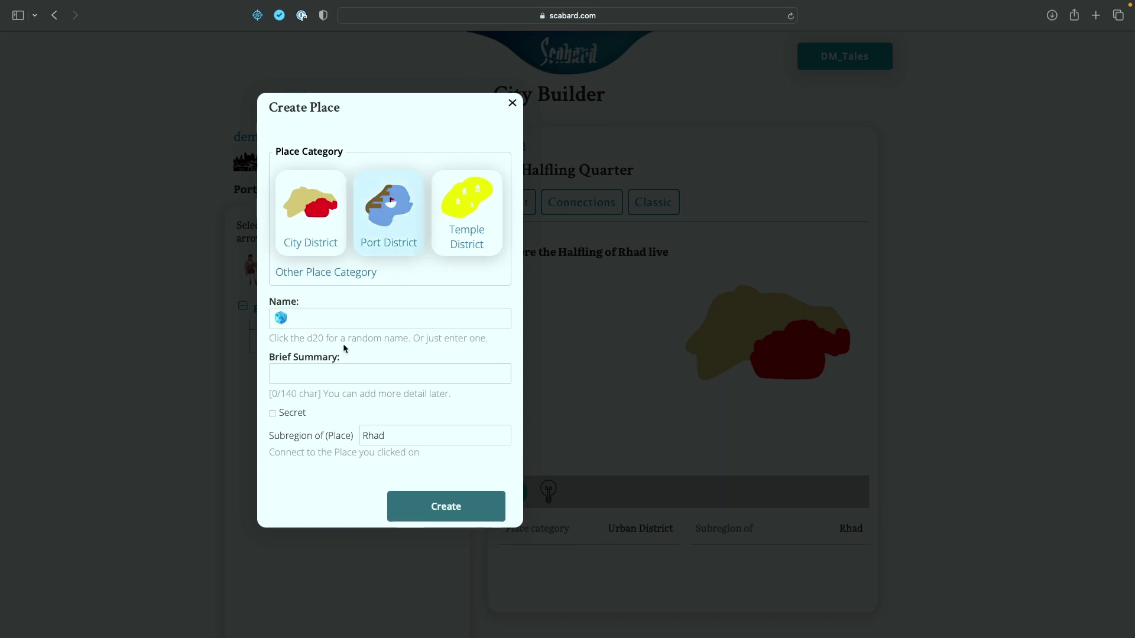
left_click(329, 317)
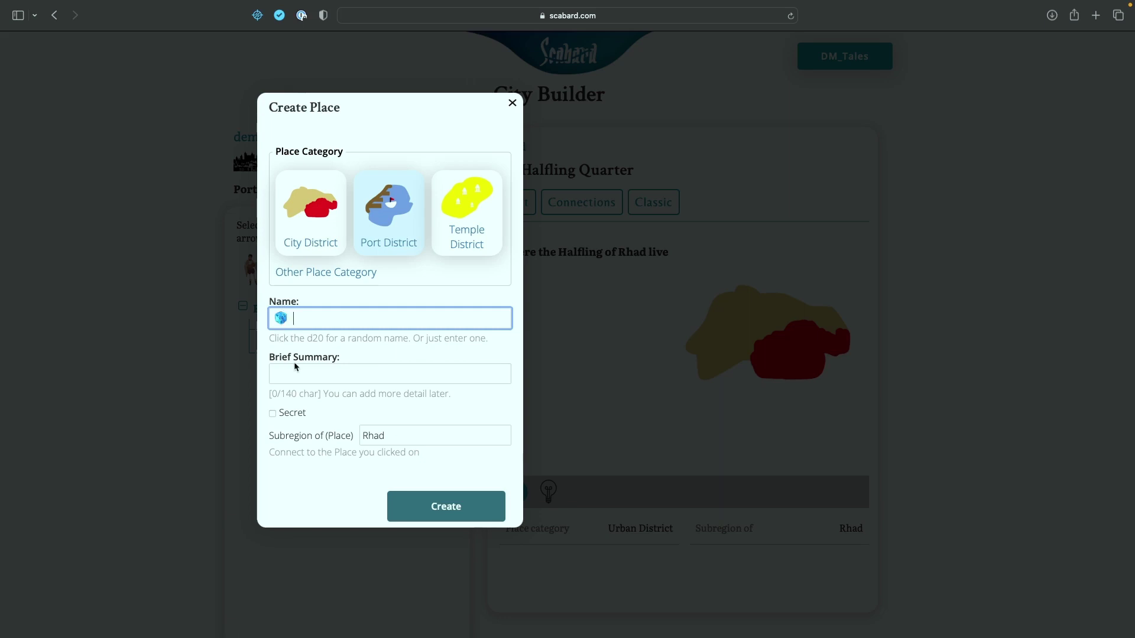
left_click(282, 319)
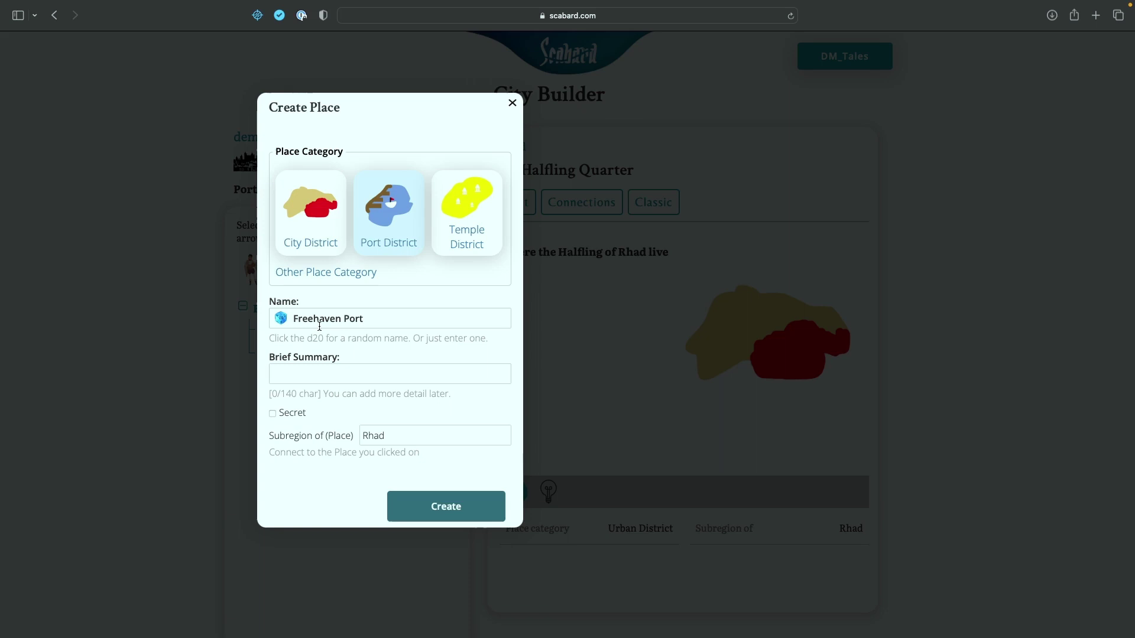
left_click(281, 322)
left_click(281, 321)
left_click(281, 321)
left_click(281, 322)
left_click(309, 375)
type("P")
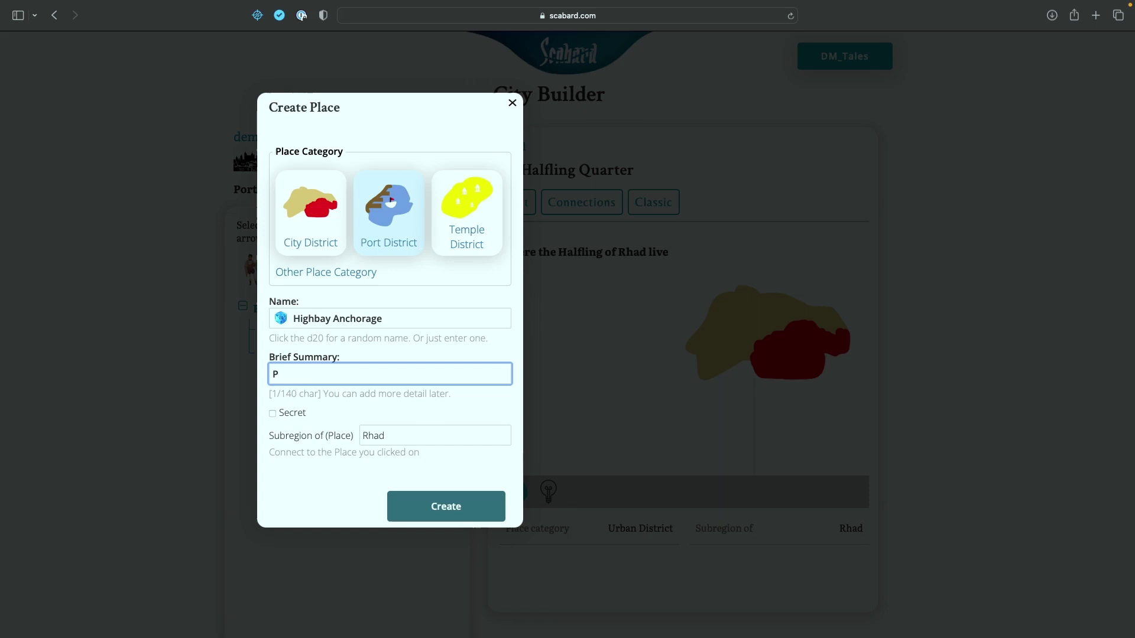
type("ort")
type(" district in Rhad.")
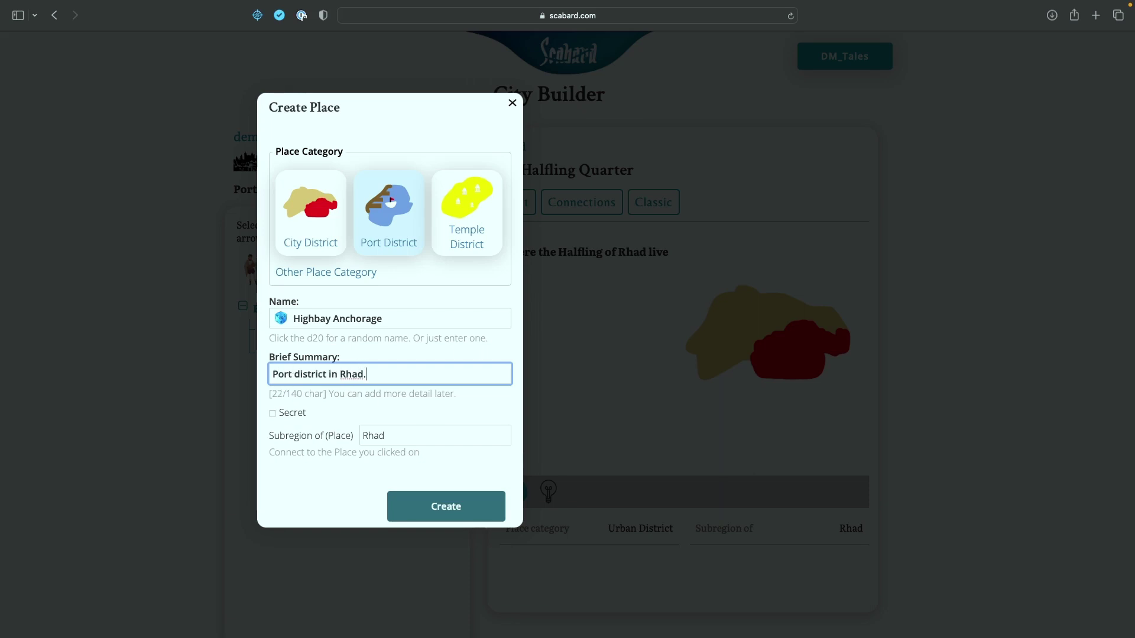
Step: Create Highbay Anchorage, then expand Rhad's tree and select the new district
left_click(457, 509)
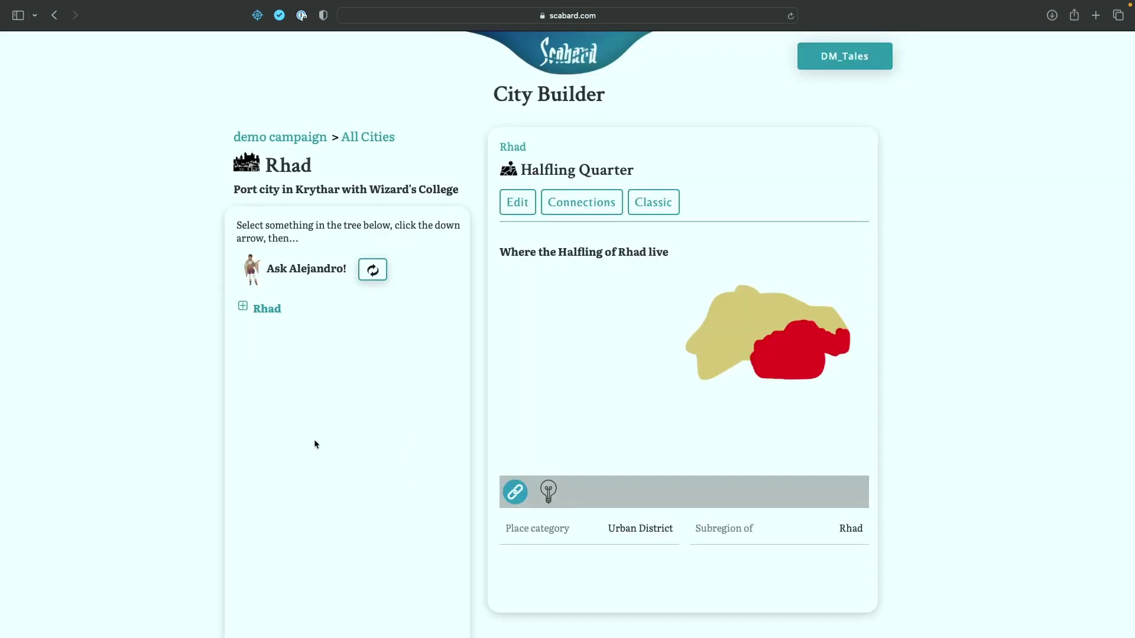
left_click(242, 310)
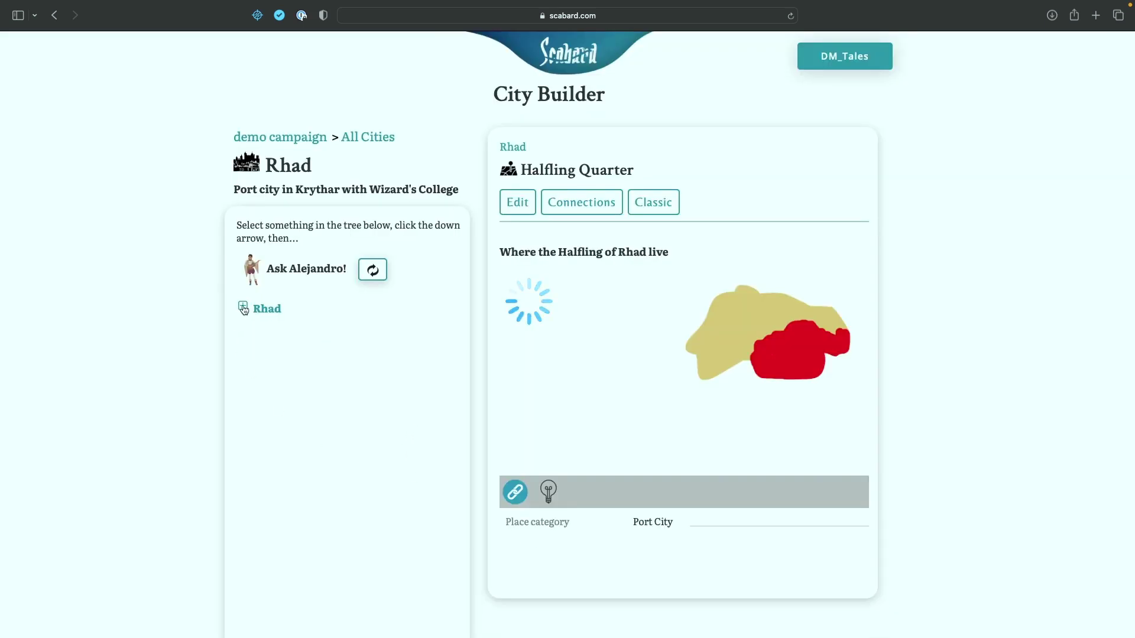
left_click(263, 330)
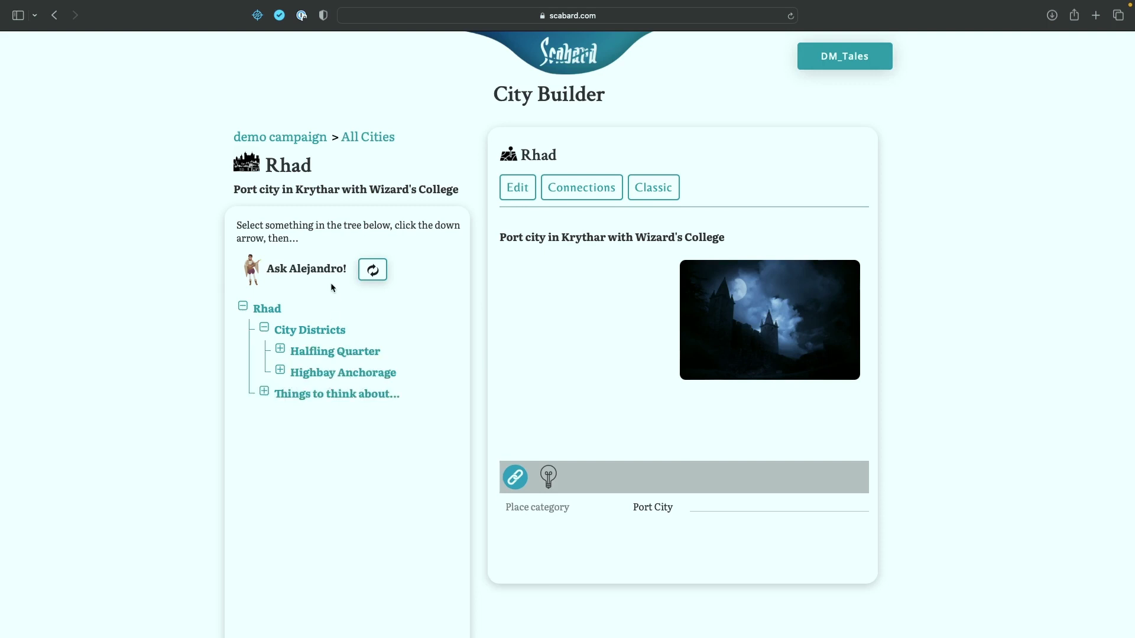
left_click(332, 375)
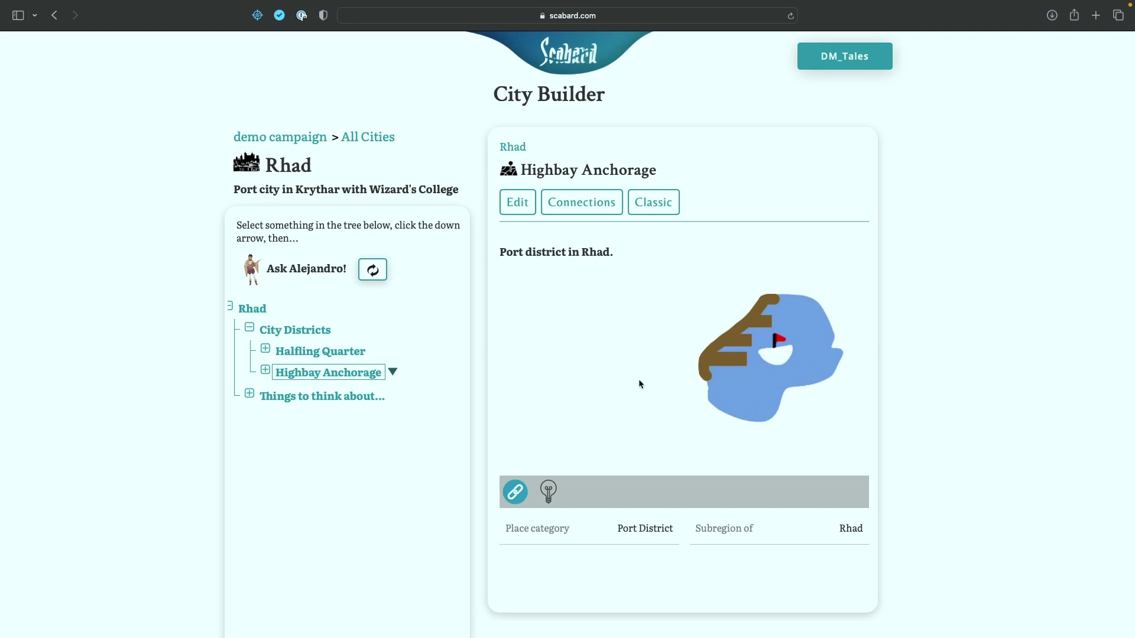
Step: Describe Highbay Anchorage's pubs, supply shops and warehouses, add the end-of-the-world cult secret, and save
left_click(521, 205)
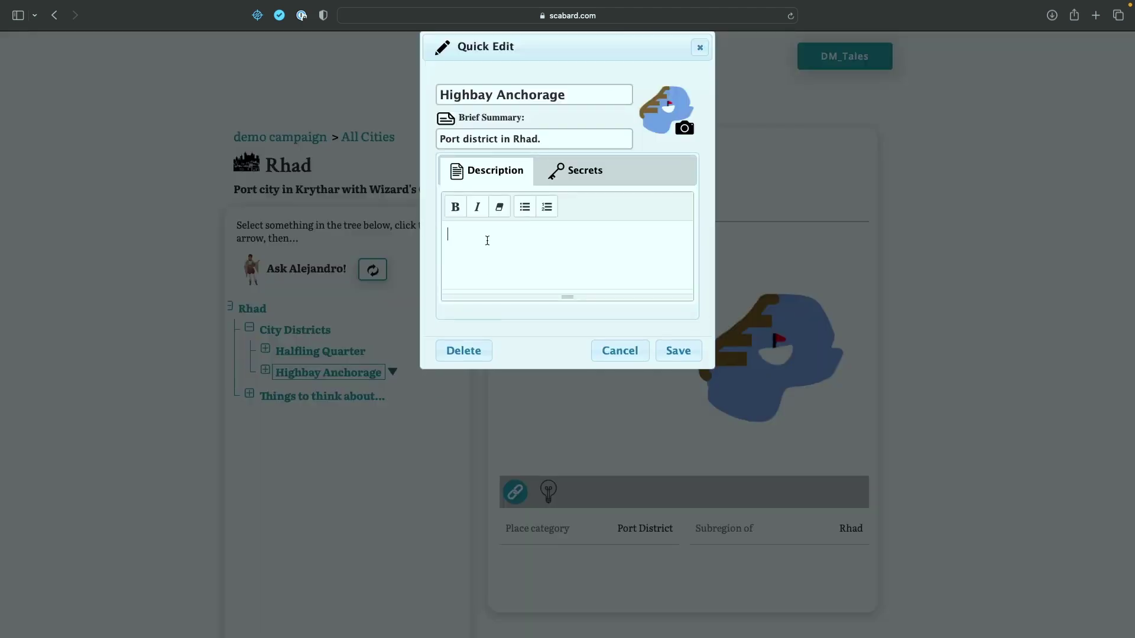
type("Row")
type("dy area")
type(" with lots of pubs and suppl")
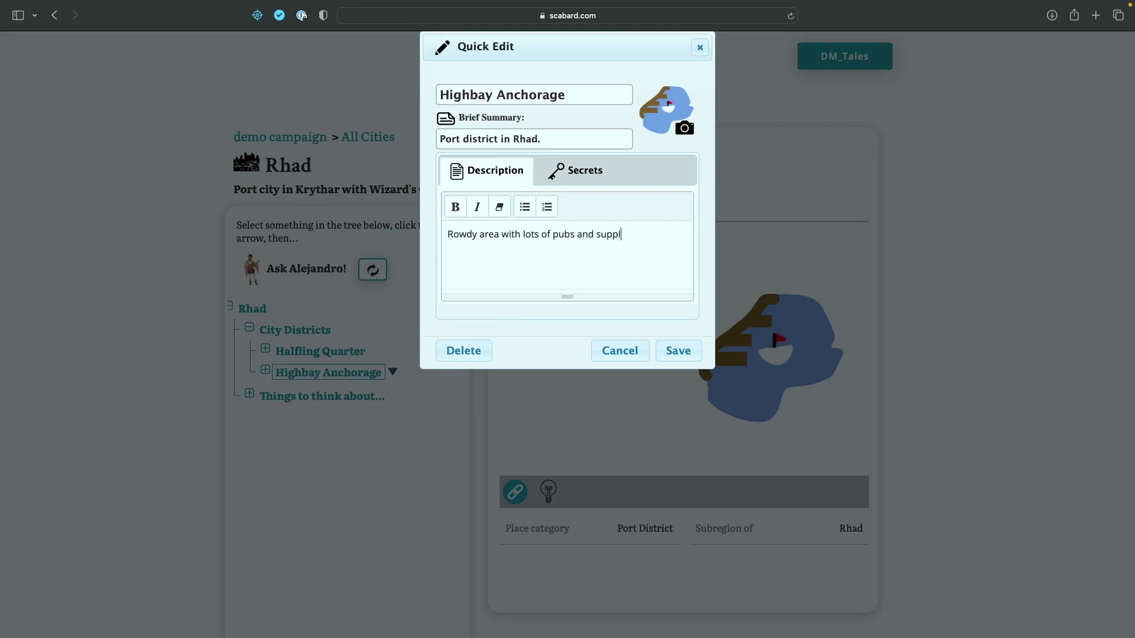
type("y shops, as well as warehouses.")
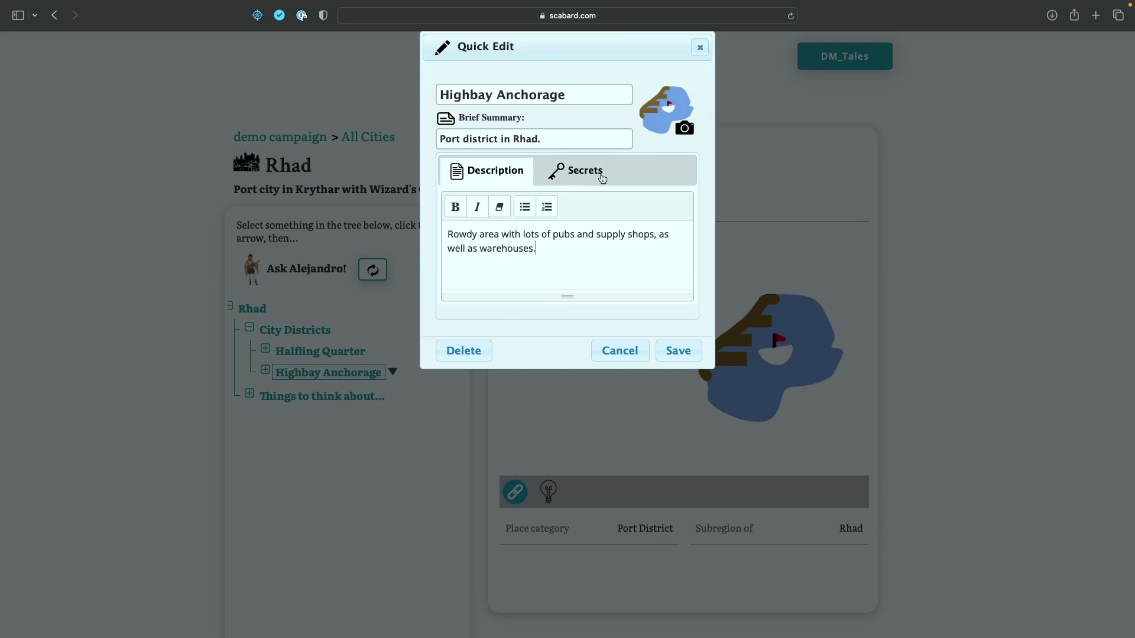
left_click(572, 175)
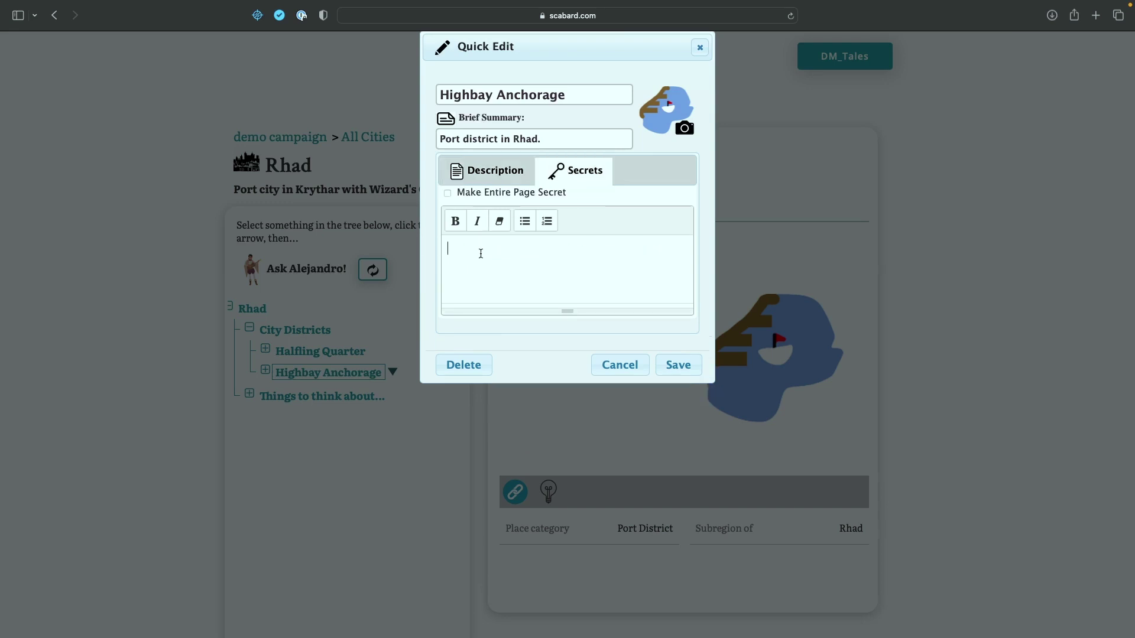
type("There")
type("a ")
type("n en")
type("d of hte")
key("BackSpace")
key("BackSpace")
key("BackSpace")
key("BackSpace")
type("the")
type(" world cult ")
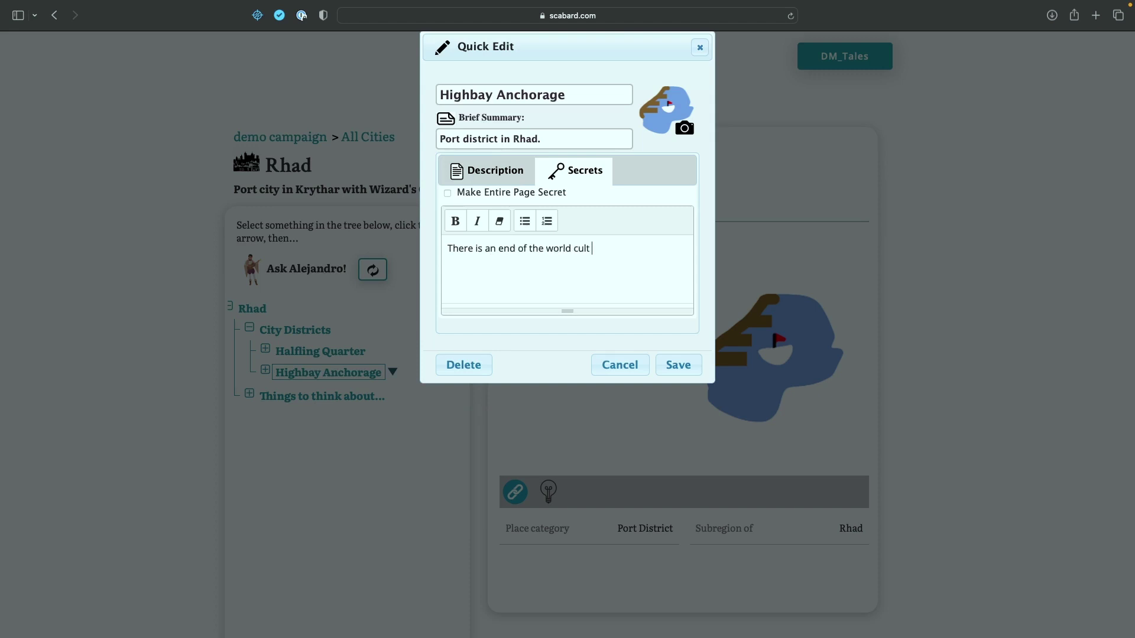
type("operating in this area.")
left_click(685, 369)
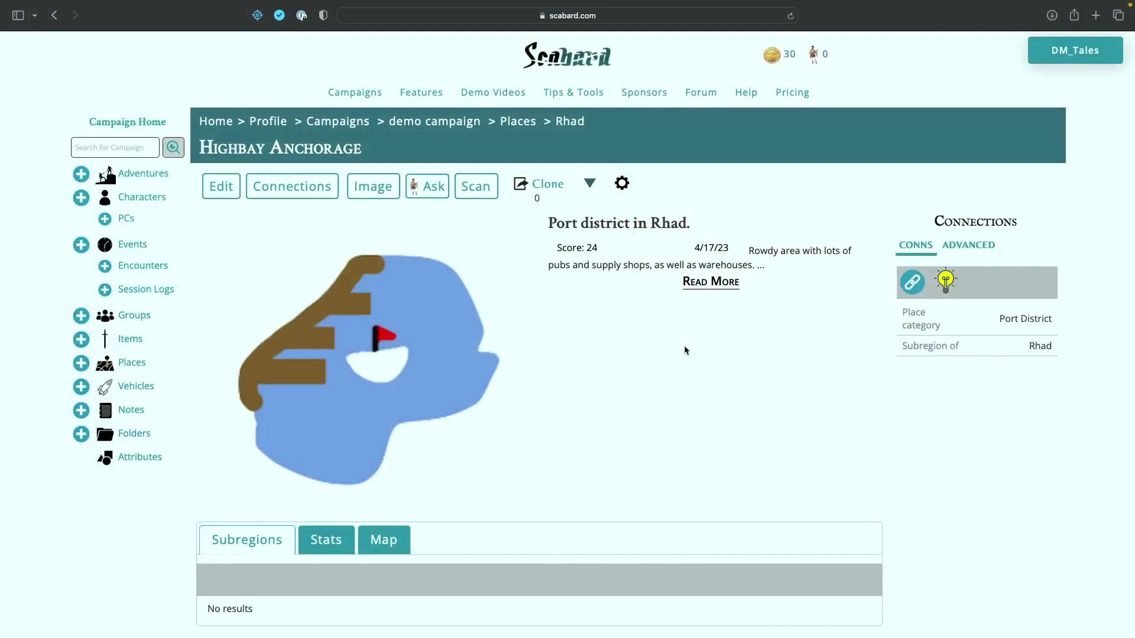
Step: Read Highbay Anchorage's full description and cult secret, then open its edit form
left_click(711, 283)
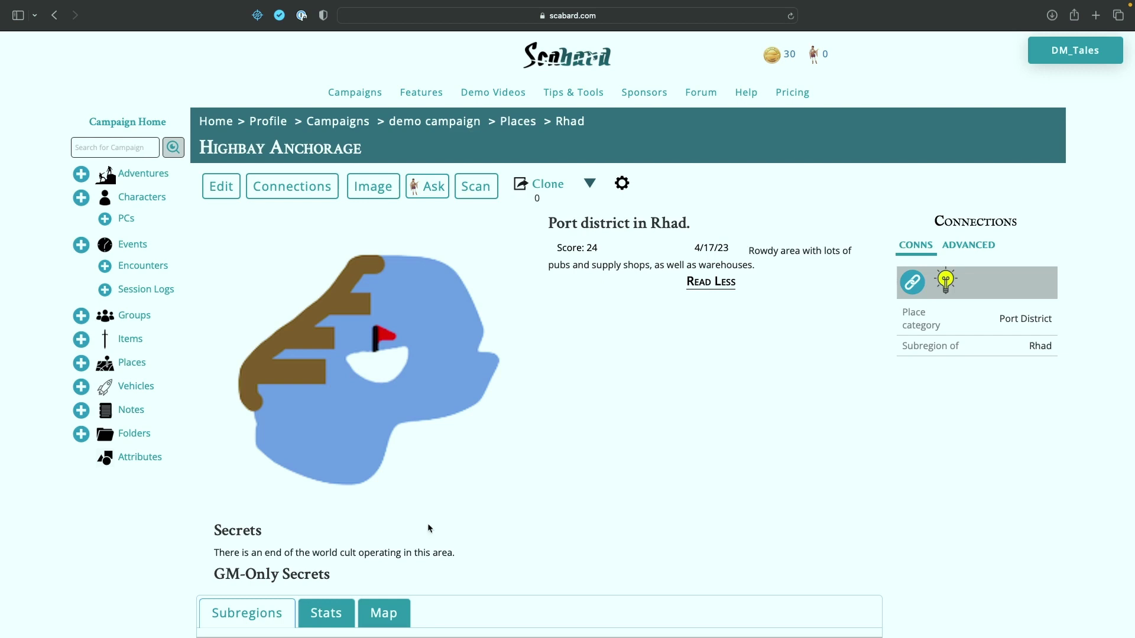
scroll(400, 539, "down", 5)
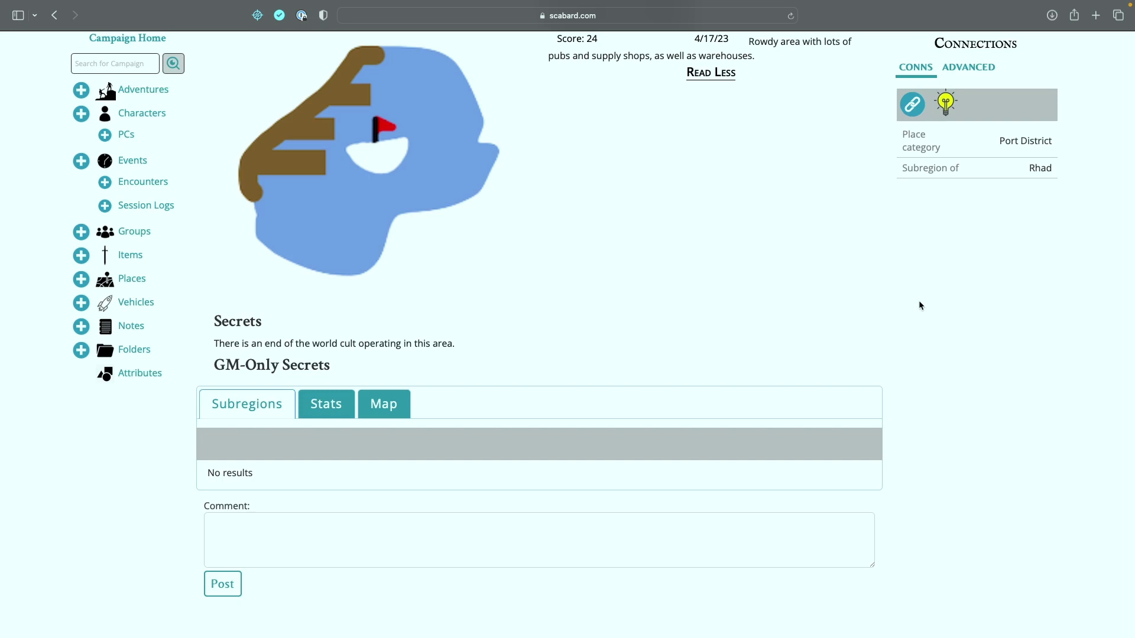
scroll(919, 305, "up", 5)
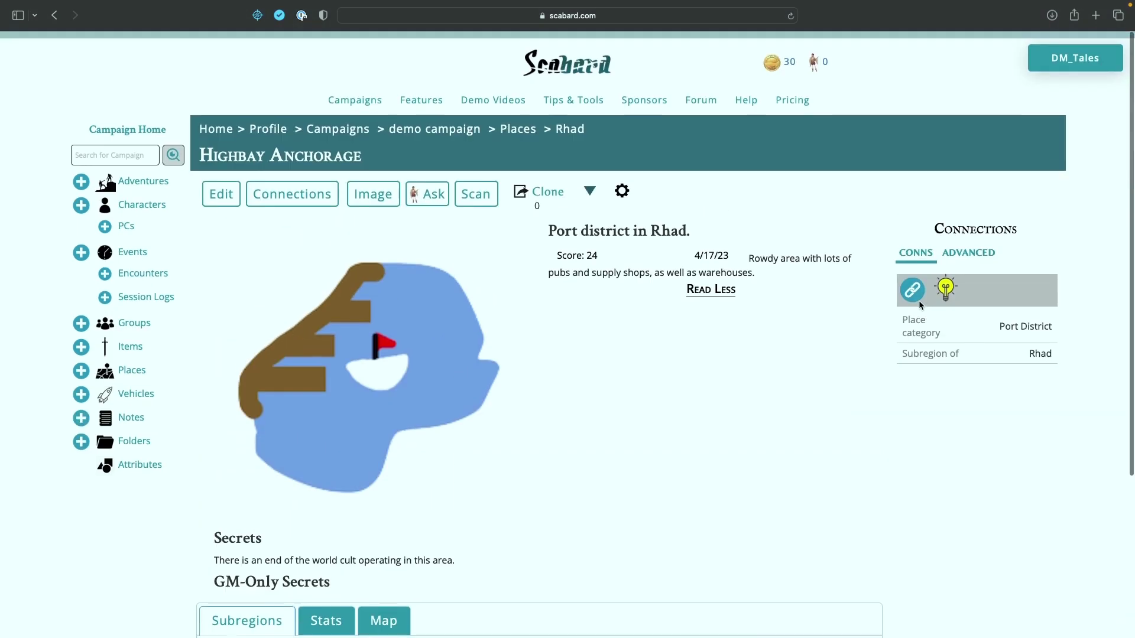
left_click(221, 188)
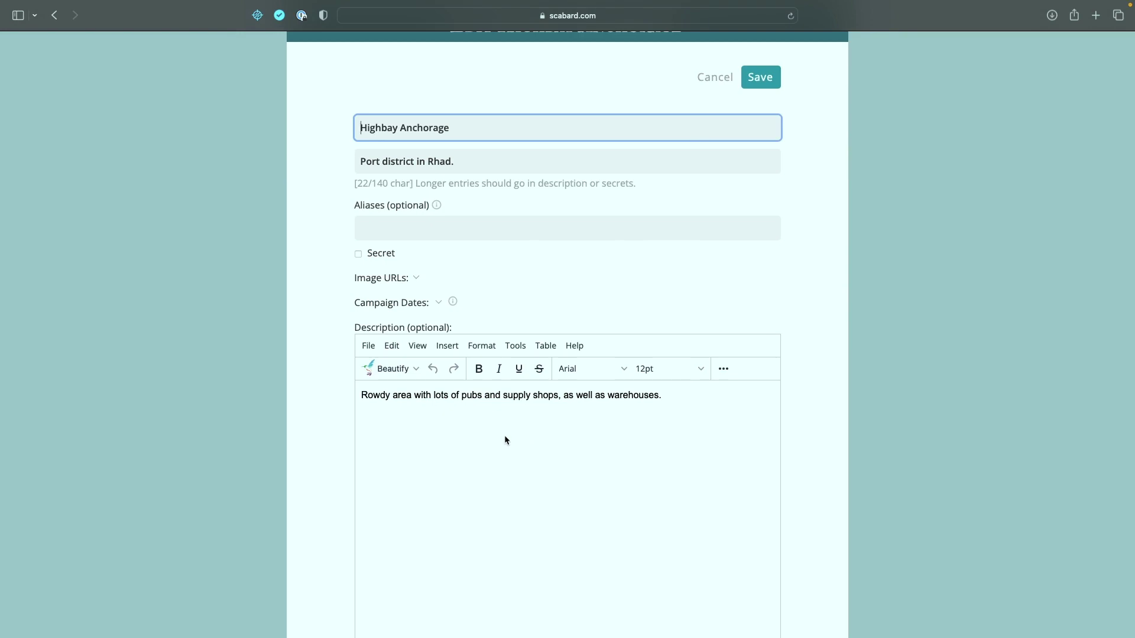
scroll(505, 438, "down", 7)
scroll(506, 463, "up", 4)
scroll(506, 478, "up", 5)
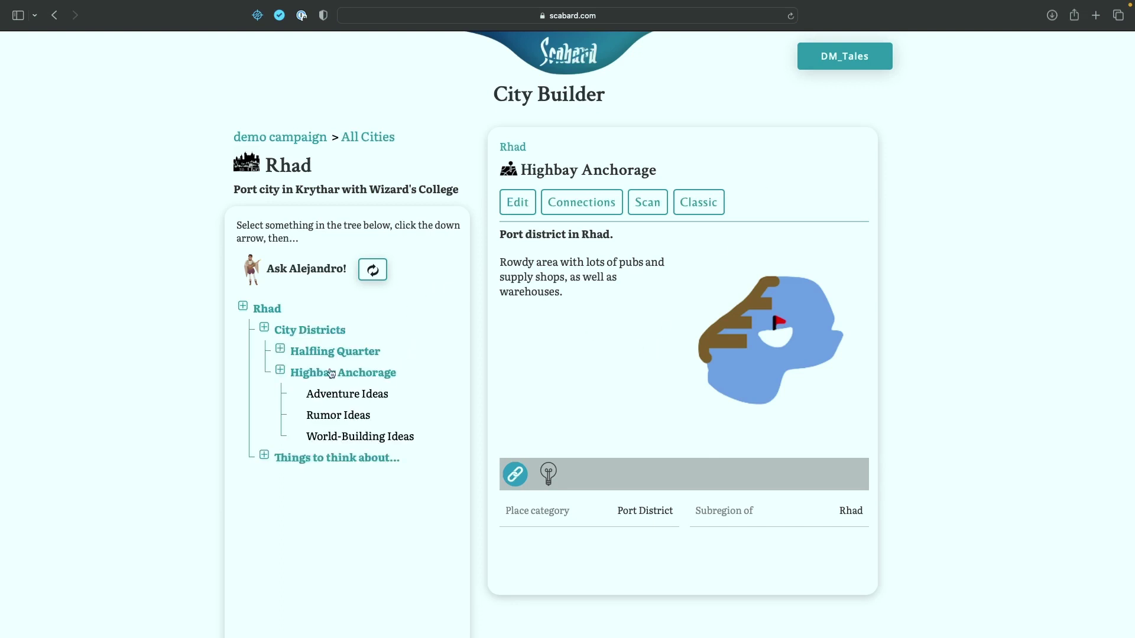
left_click(301, 352)
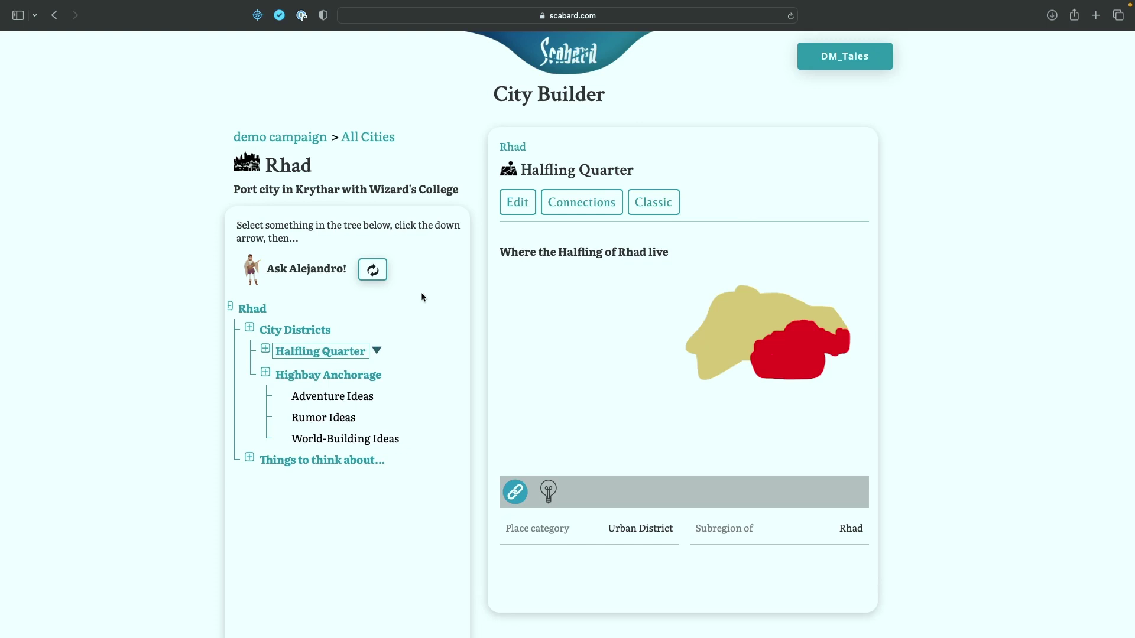
left_click(345, 380)
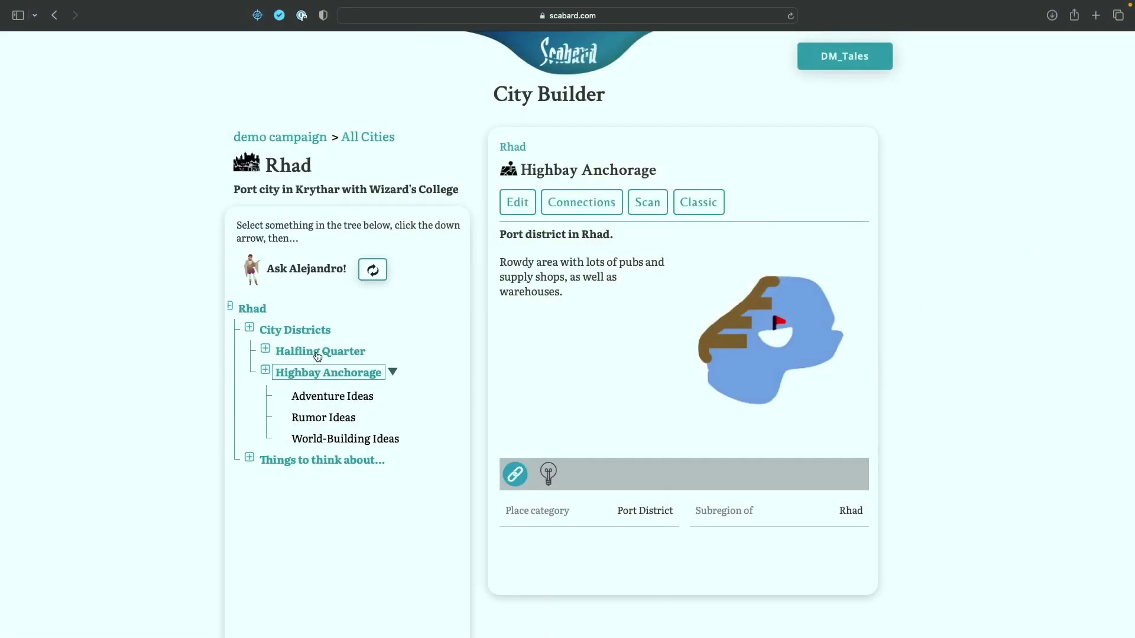
Step: Start a new Inn/Tavern building under the Halfling Quarter
left_click(318, 356)
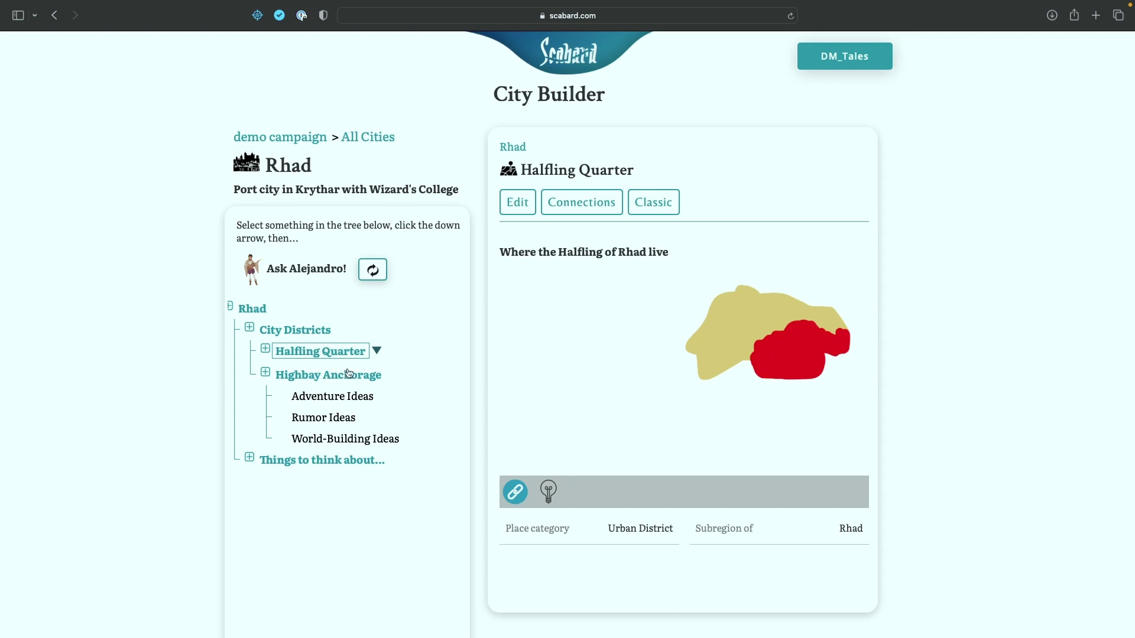
left_click(377, 353)
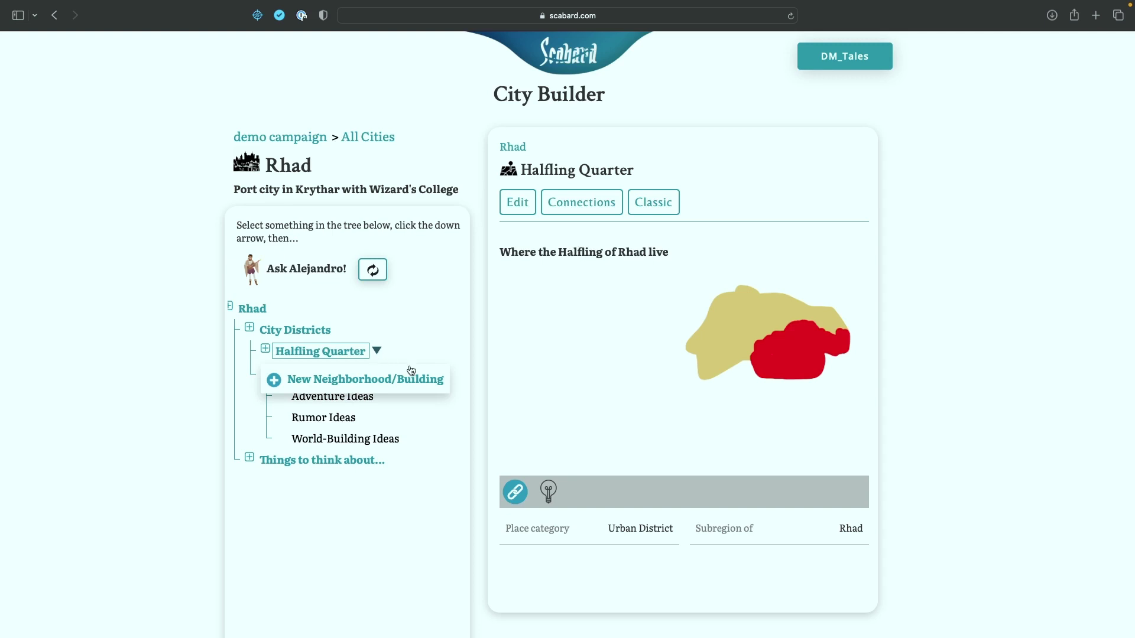
left_click(371, 382)
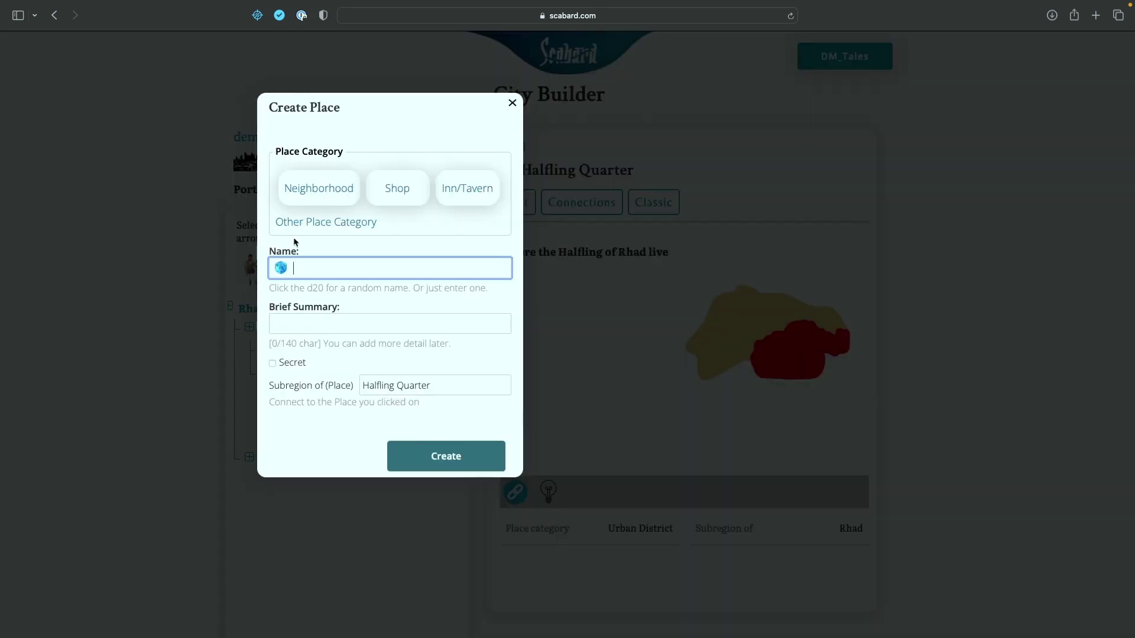
left_click(456, 190)
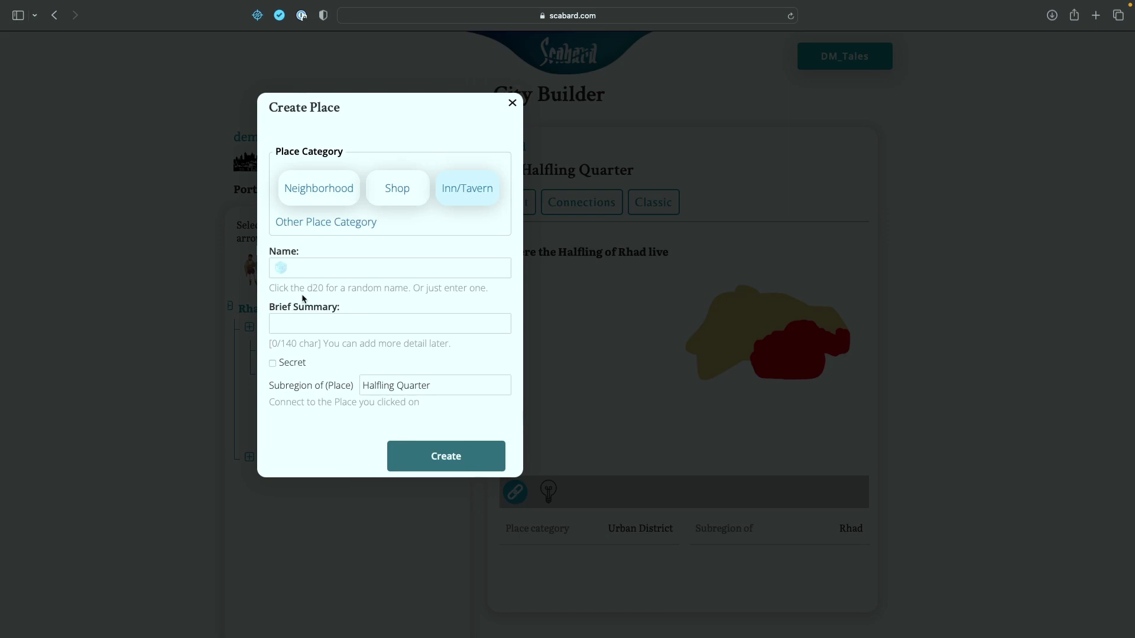
Step: Roll the name The Foaming Mug, summarise it by its foaming root beer, and create it
left_click(307, 322)
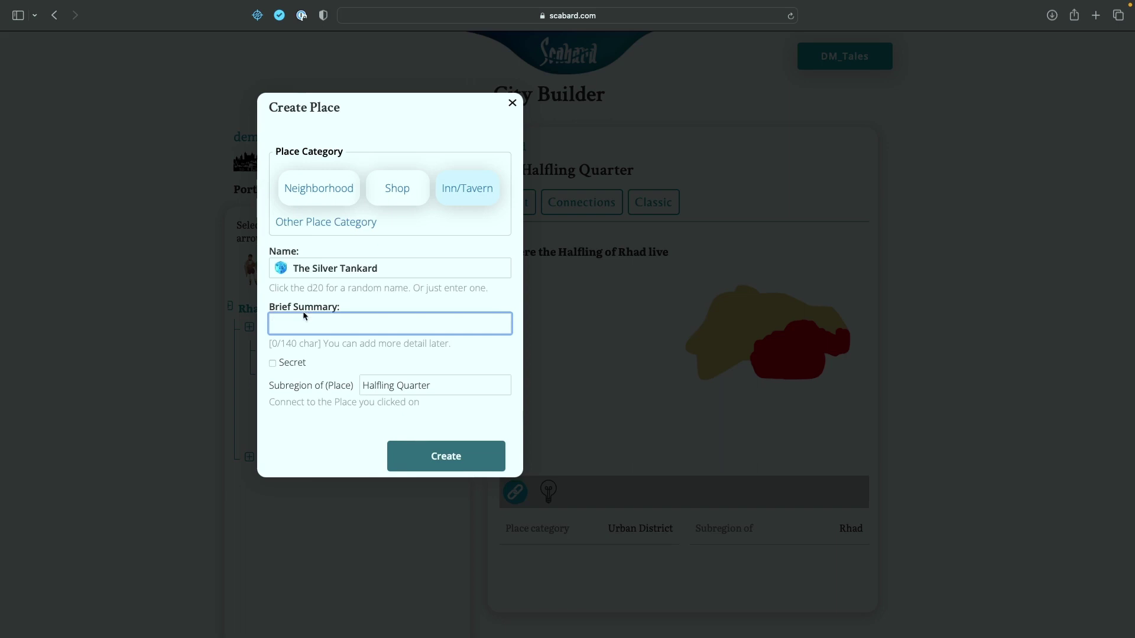
left_click(281, 269)
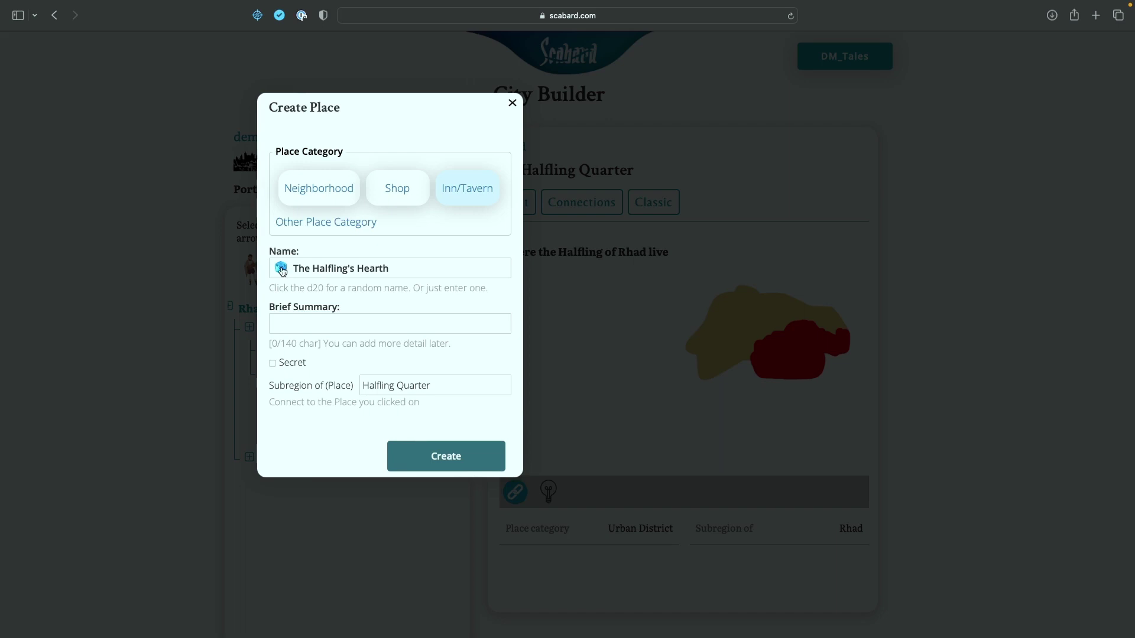
left_click(281, 269)
left_click(281, 278)
left_click(281, 277)
left_click(310, 324)
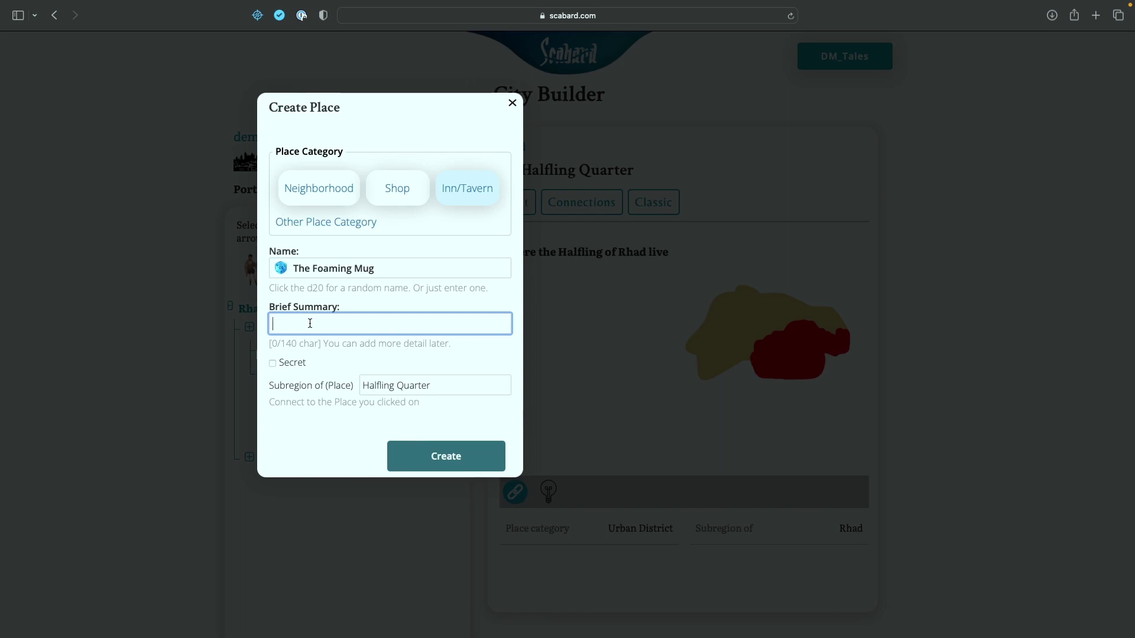
type("Known for")
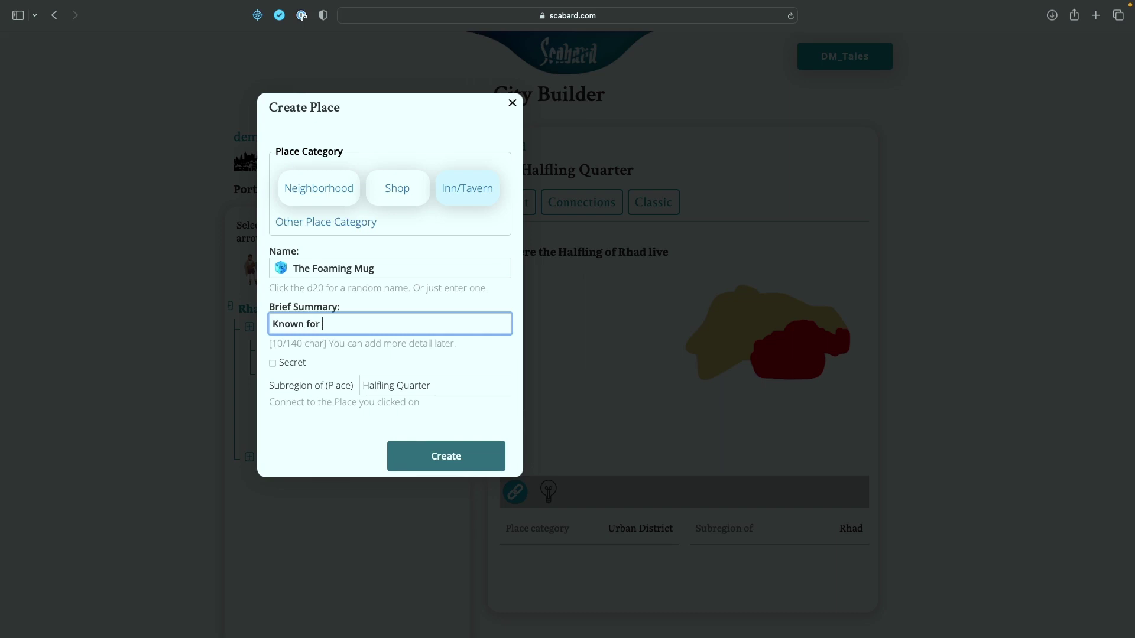
type(" it's foa")
type("ming root b")
type("eer.")
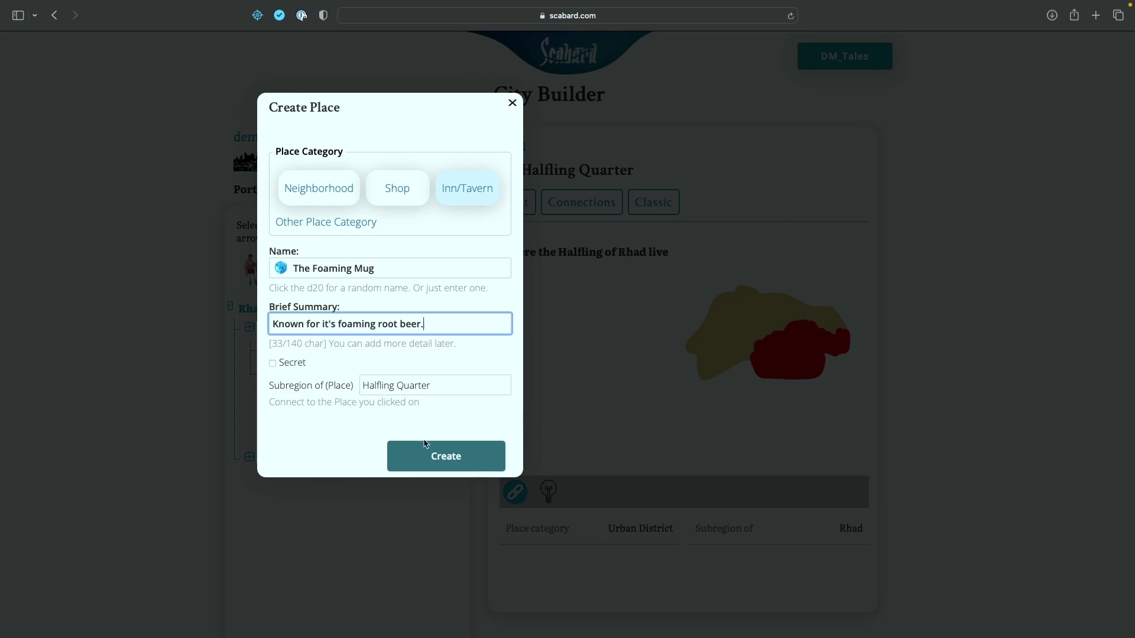
left_click(454, 458)
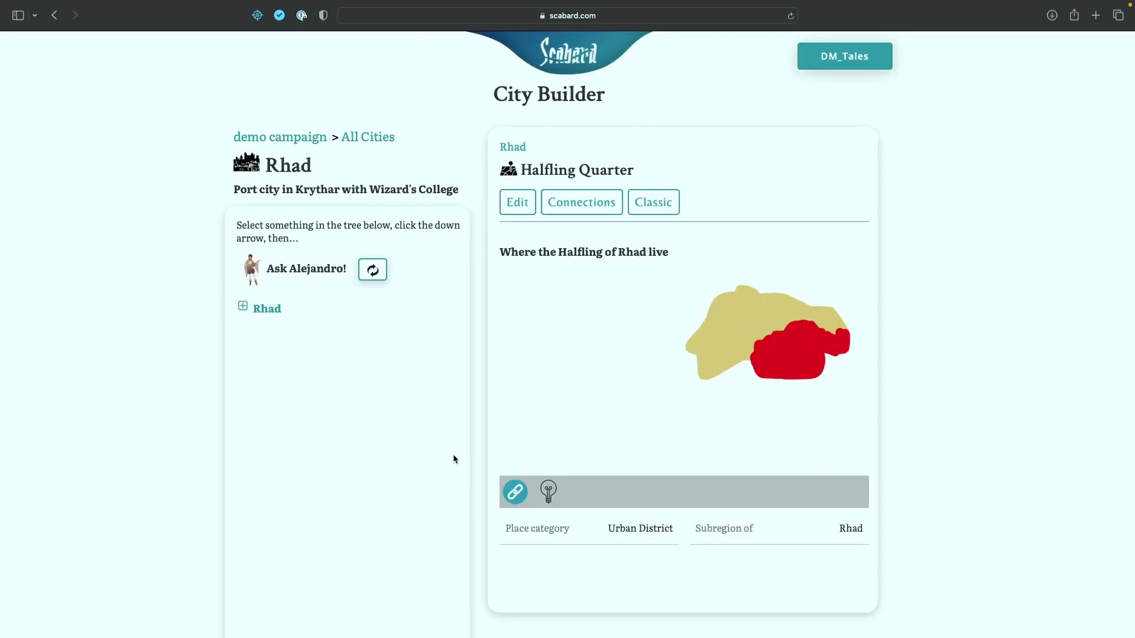
Step: Confirm The Foaming Mug sits under Halfling Quarter, then bring up Highbay Anchorage's add menu
left_click(280, 349)
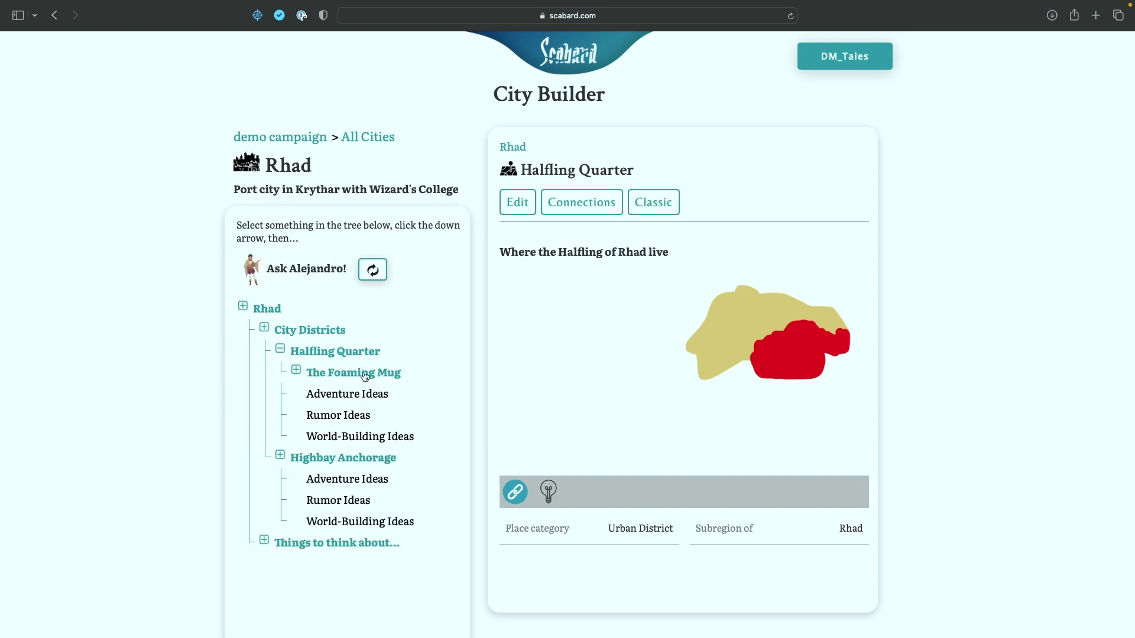
left_click(362, 374)
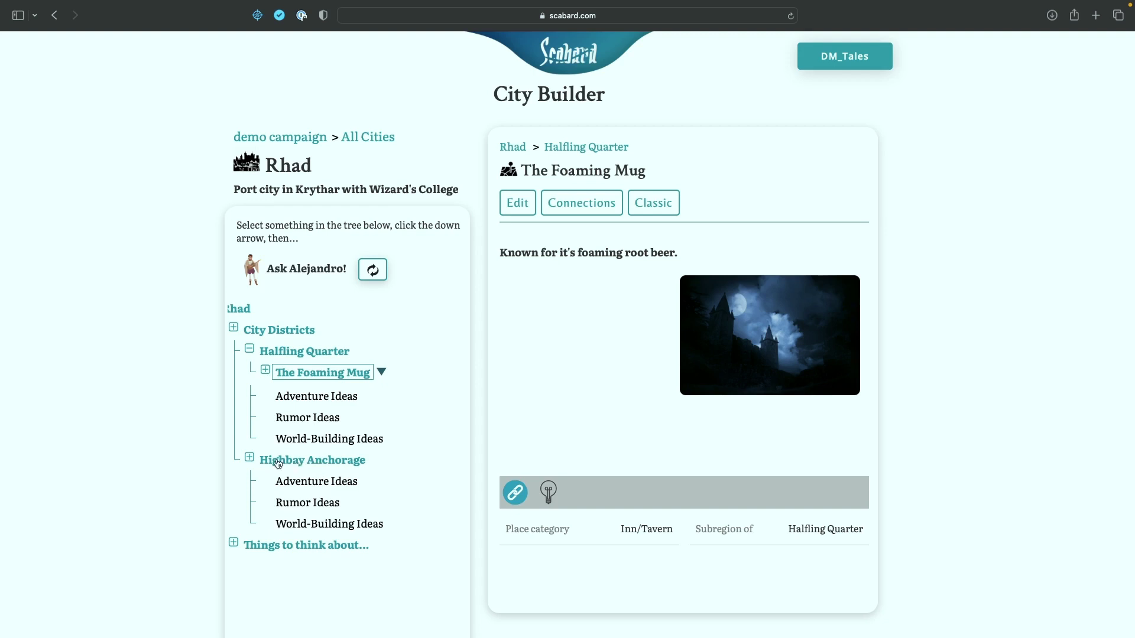
left_click(311, 461)
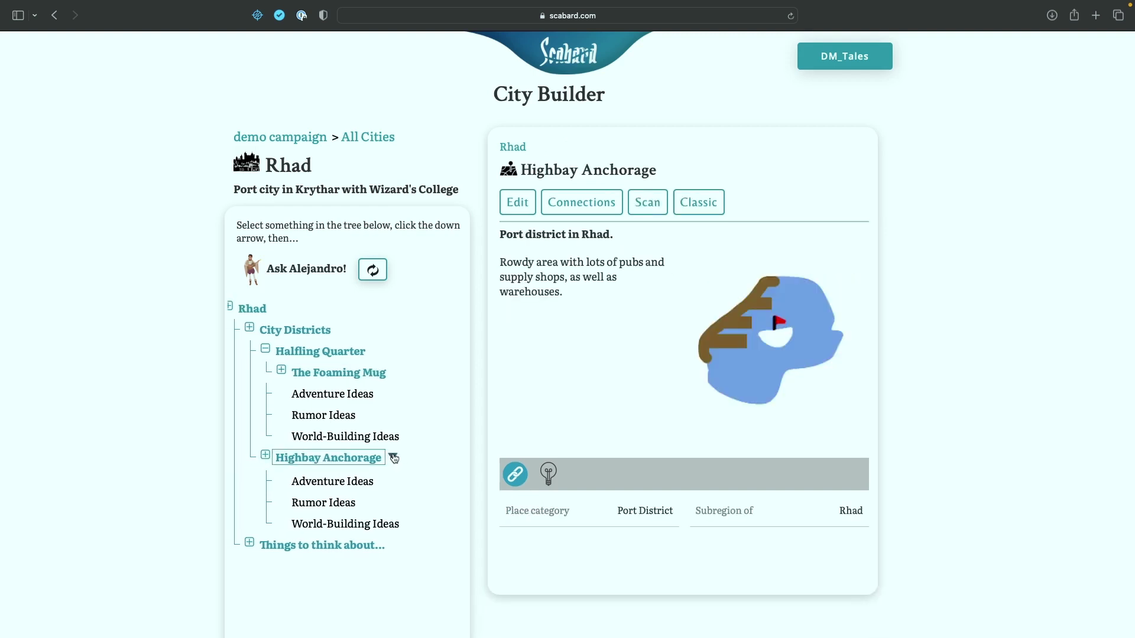
left_click(395, 458)
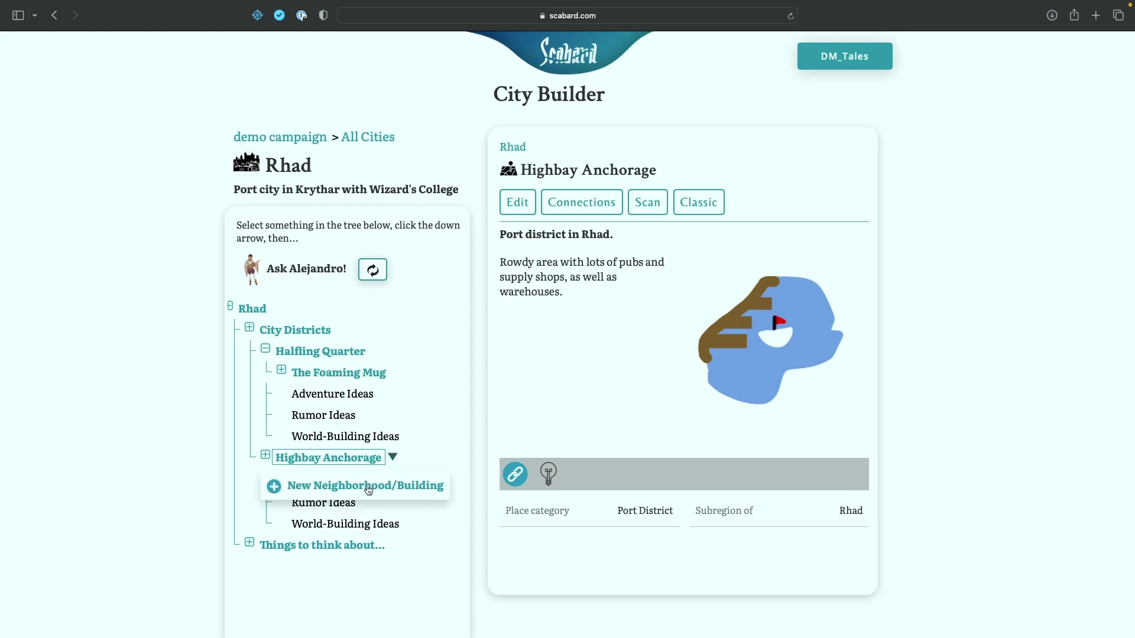
Step: Start a new Inn/Tavern under Highbay Anchorage and roll the name The Mariner's Memory
left_click(369, 485)
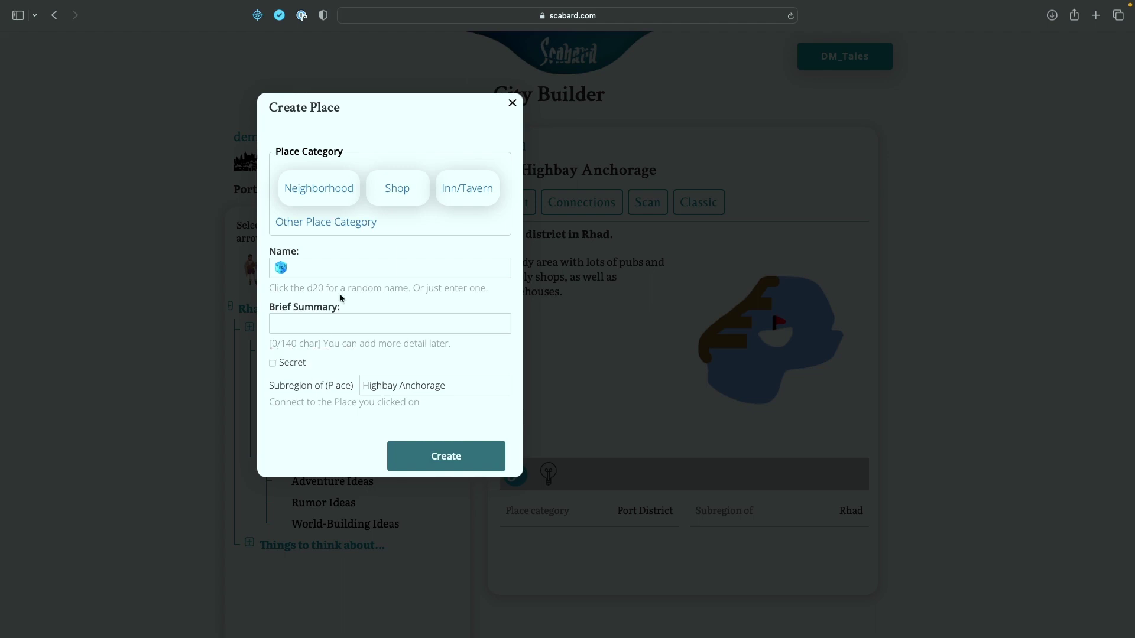
left_click(464, 190)
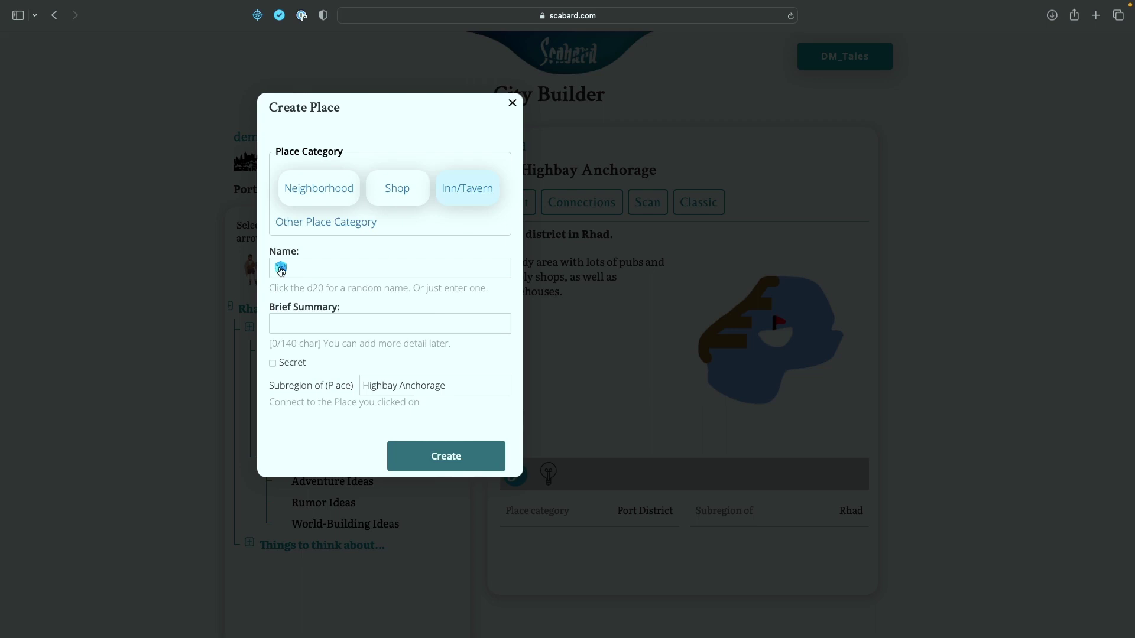
left_click(281, 269)
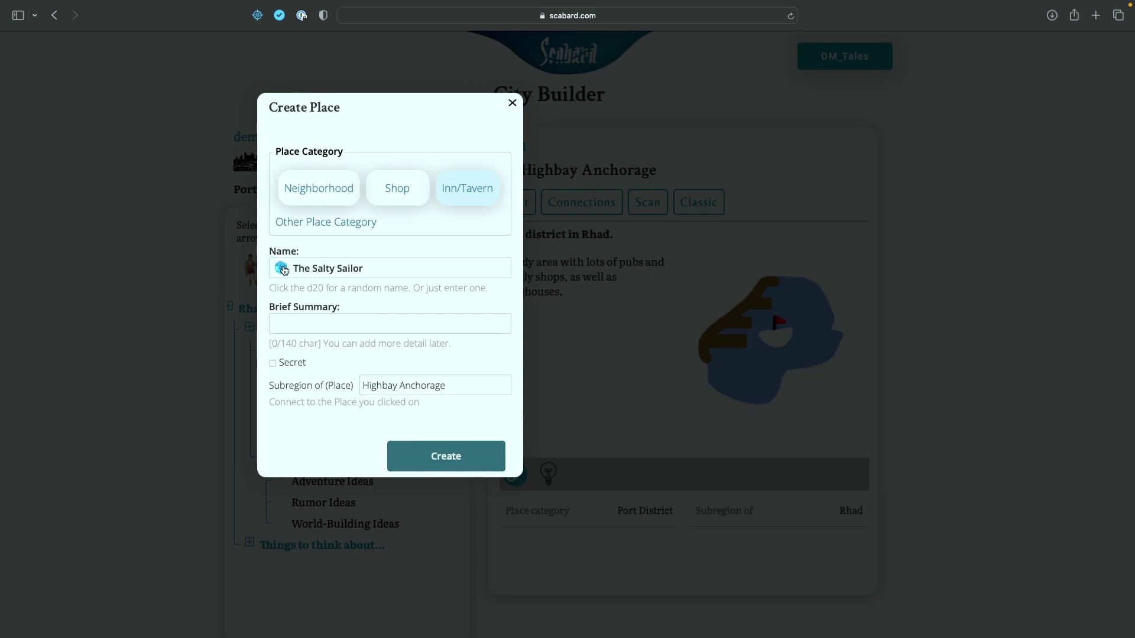
left_click(282, 269)
left_click(282, 269)
left_click(282, 269)
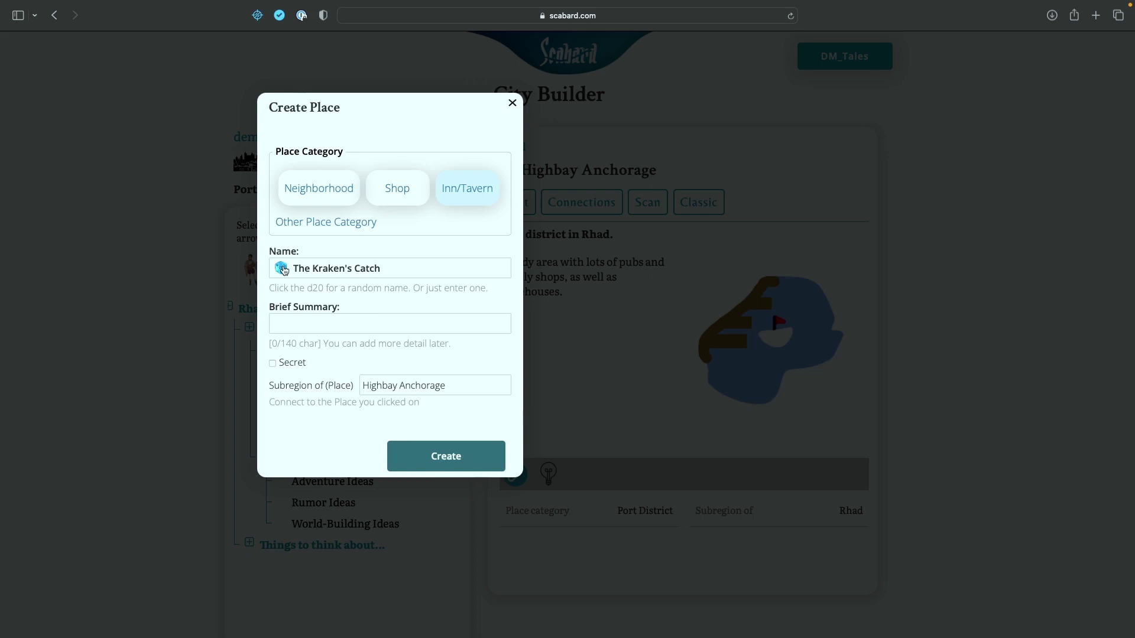
left_click(282, 269)
left_click(282, 269)
Step: Summarise it as known for Mozzarella sticks, fix the spelling, create it, and open its page
left_click(309, 323)
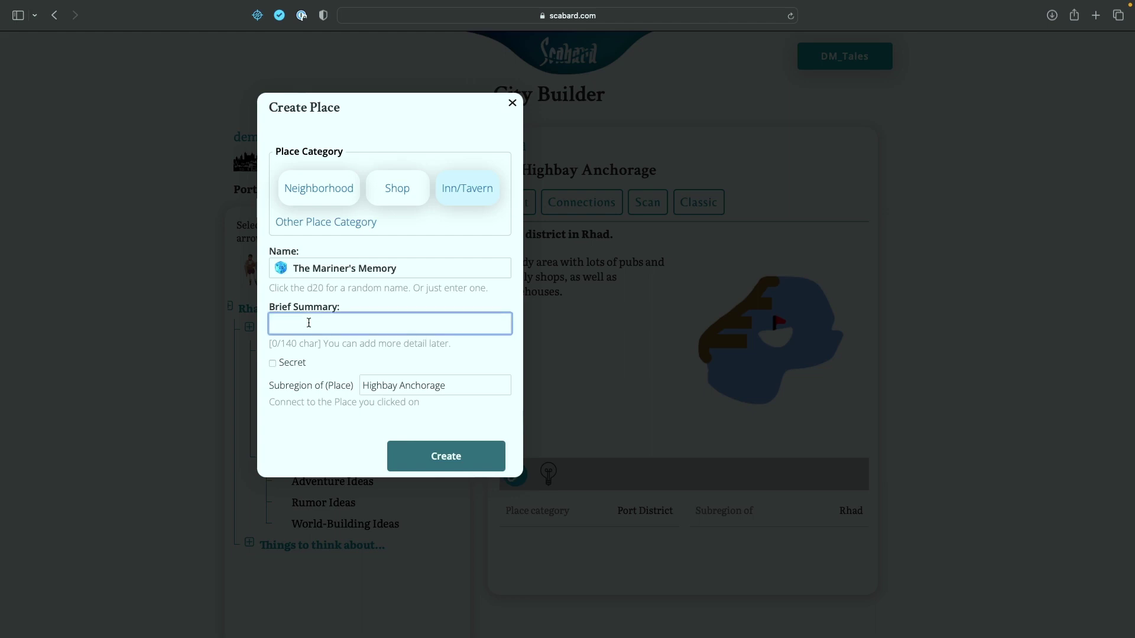
type("Known for it's Moze")
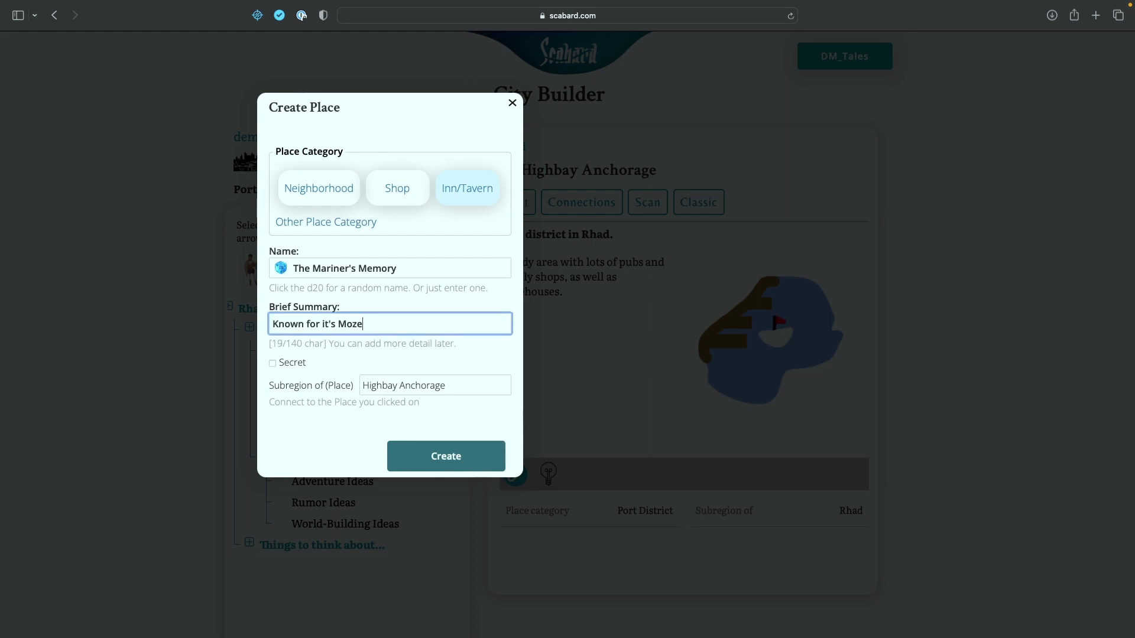
type("rral s")
key("BackSpace")
key("BackSpace")
key("BackSpace")
key("BackSpace")
type("ella sticks.")
right_click(366, 324)
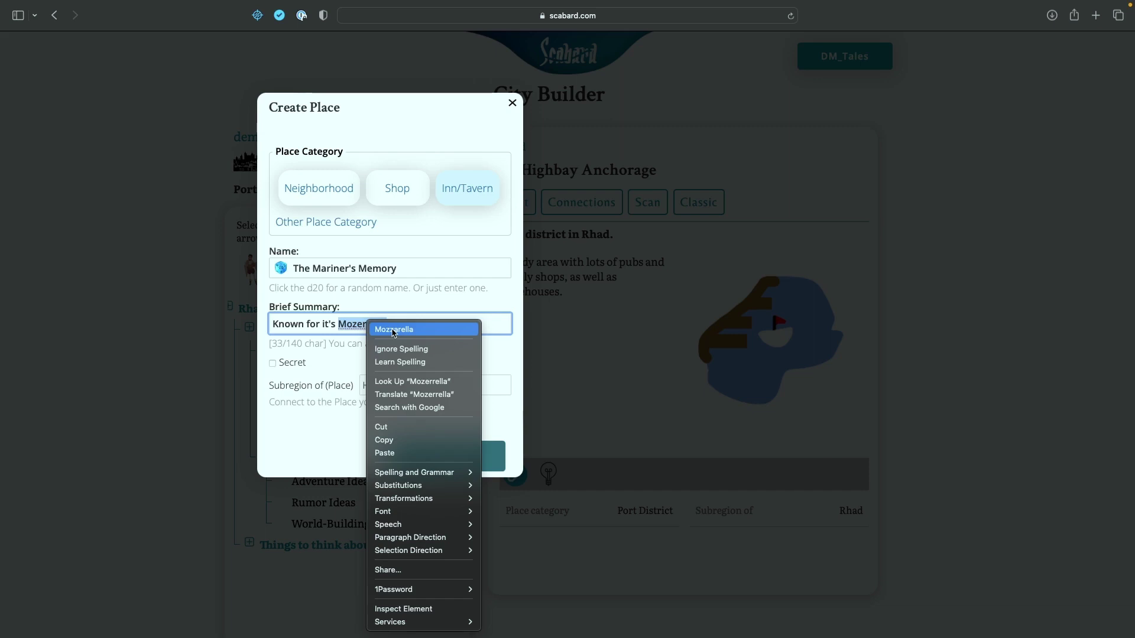
left_click(394, 330)
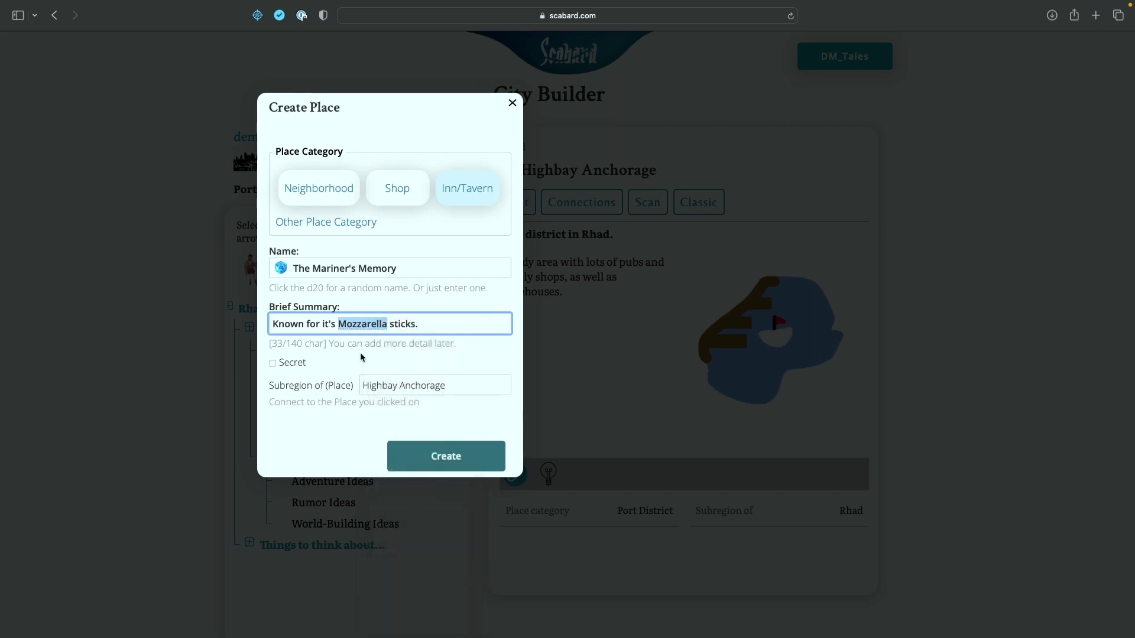
left_click(461, 457)
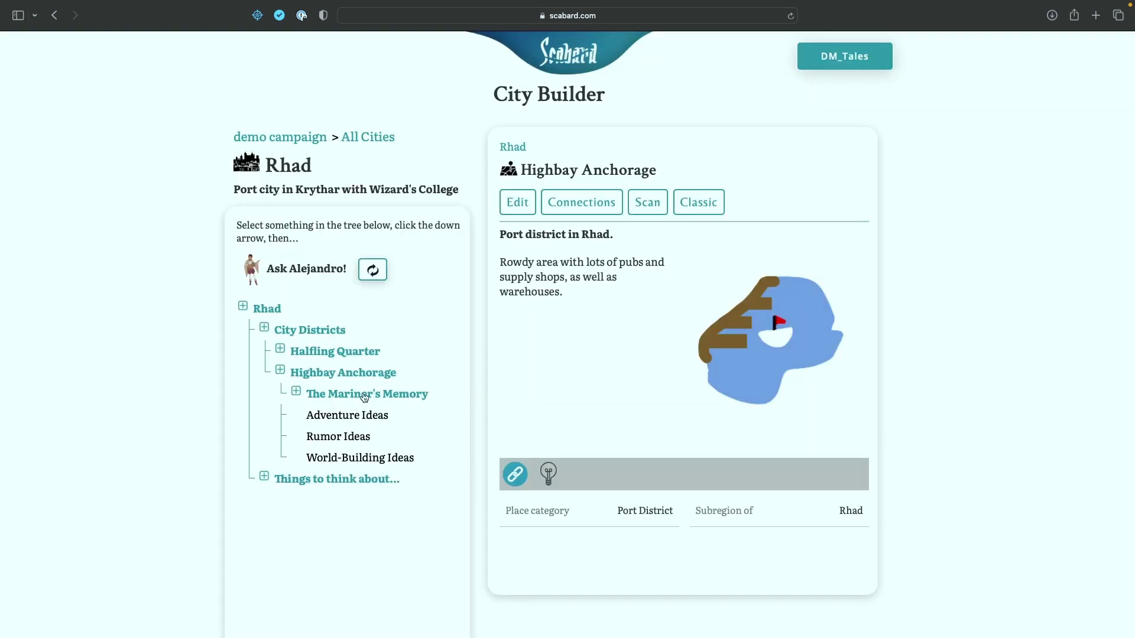
left_click(401, 396)
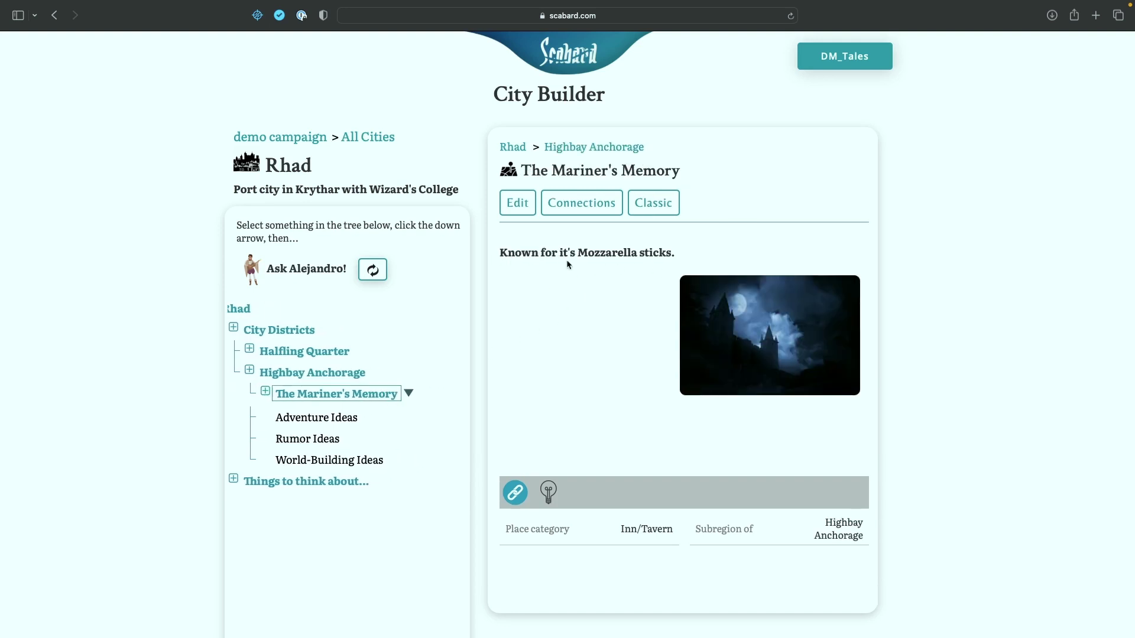
Step: Describe The Mariner's Memory as a sailors' spot on the largest pier, add the cult-leader proprietor secret, and save
left_click(519, 202)
type("A favorite location of sailors")
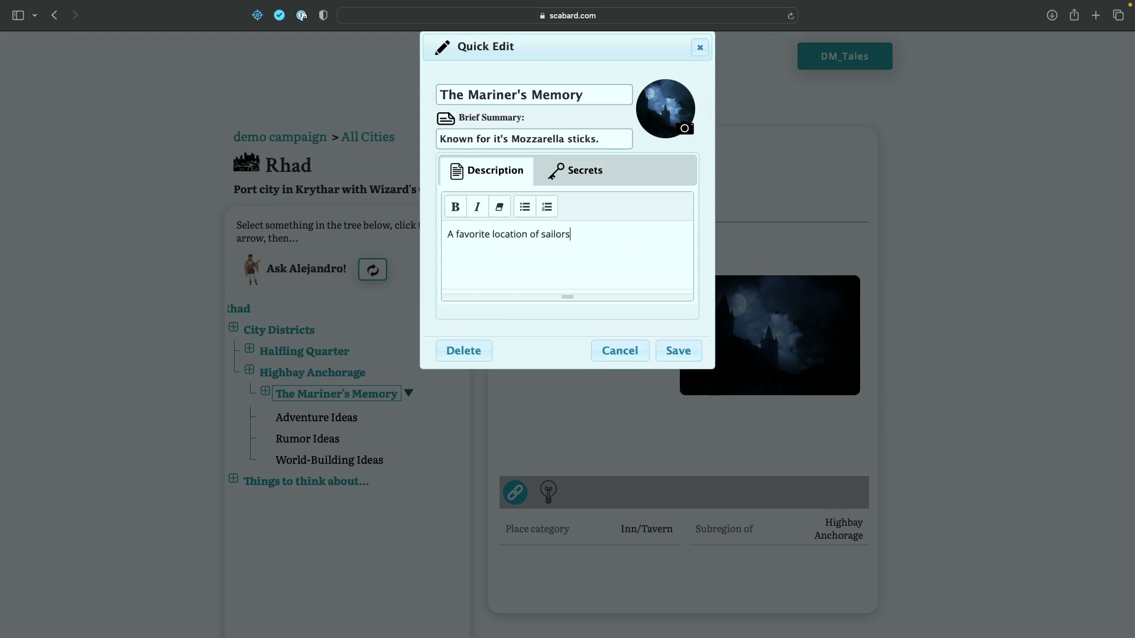
type(" in port, it is located far out on the pier")
key("BackSpace")
key("BackSpace")
key("BackSpace")
type("largest pier")
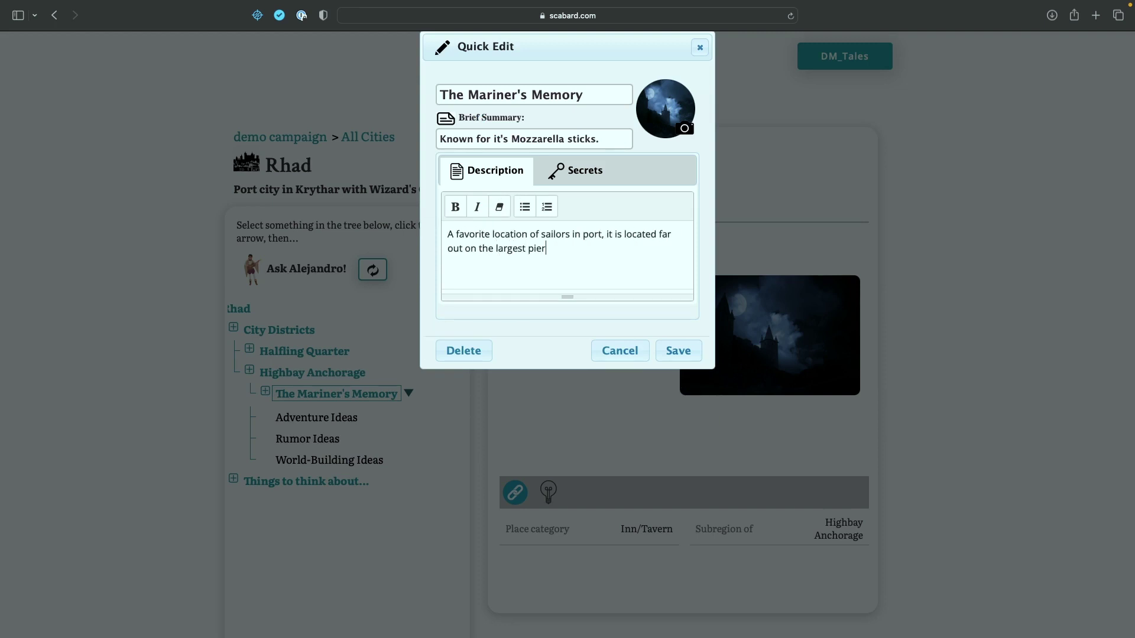
type(".")
left_click(588, 169)
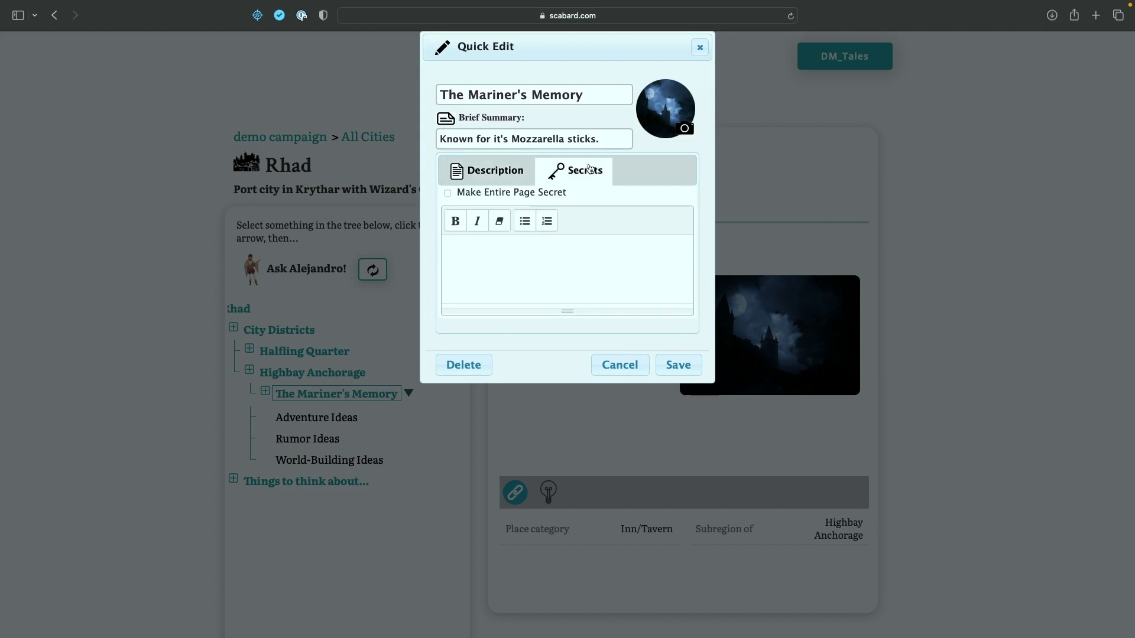
left_click(512, 258)
type("Proprietor is the leader of the end of the world")
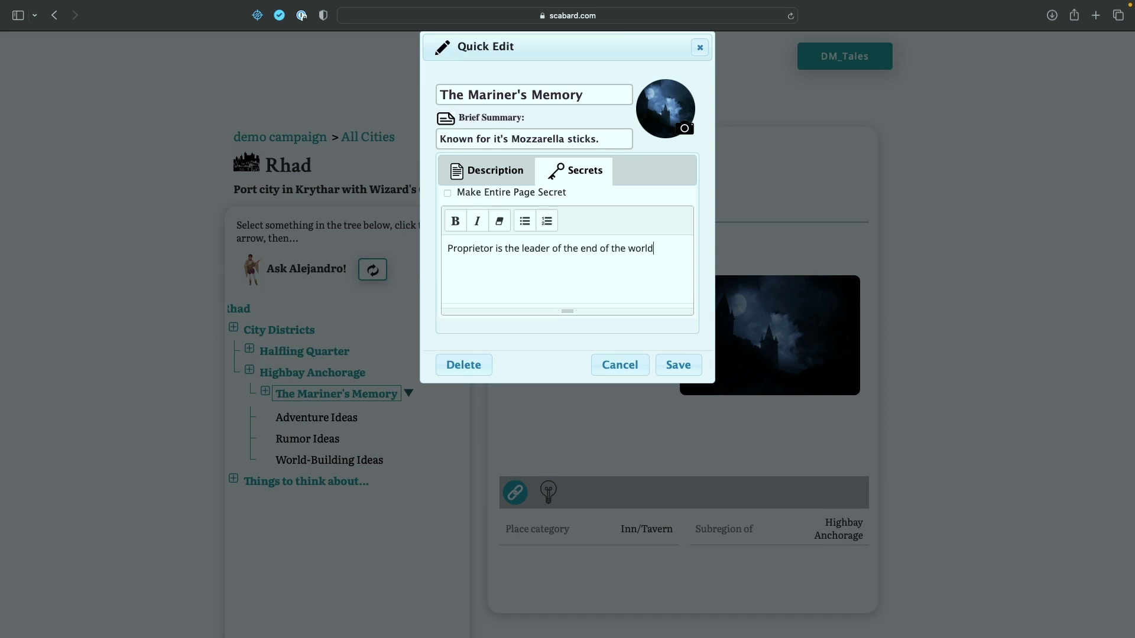
type(" cult.")
left_click(676, 364)
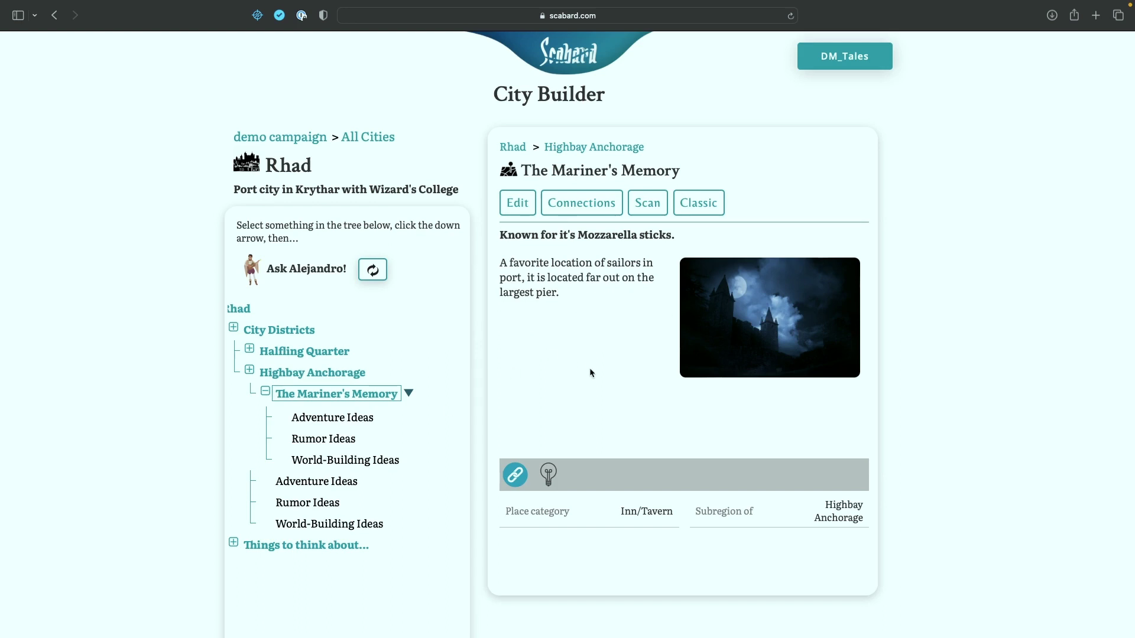
Step: Reselect Highbay Anchorage in Rhad's city tree and pick City Districts
left_click(251, 373)
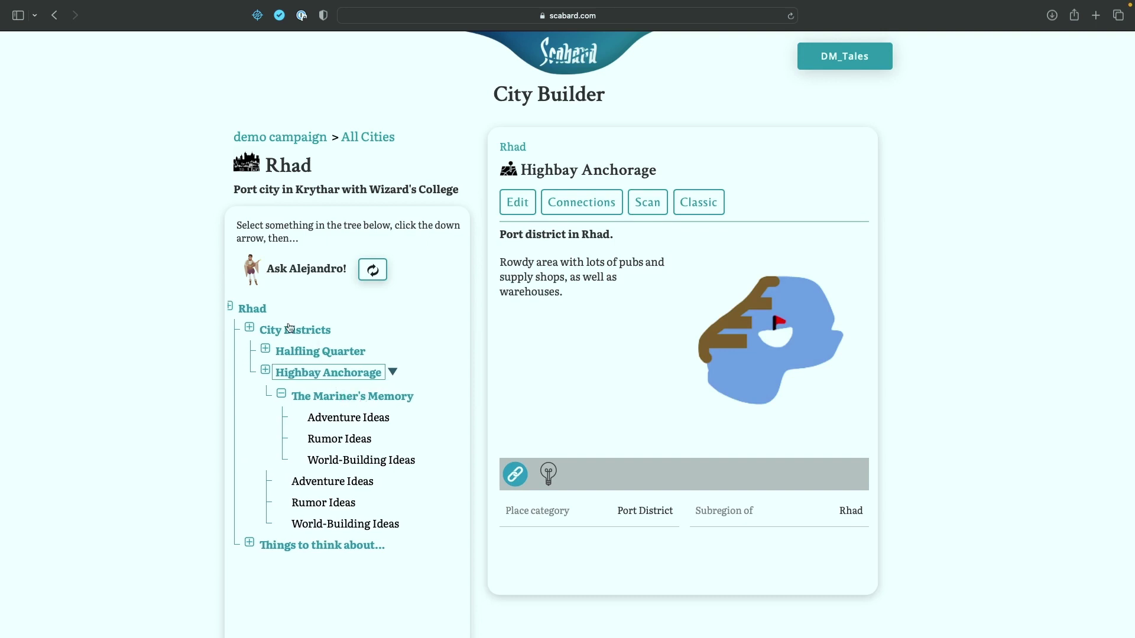
left_click(313, 332)
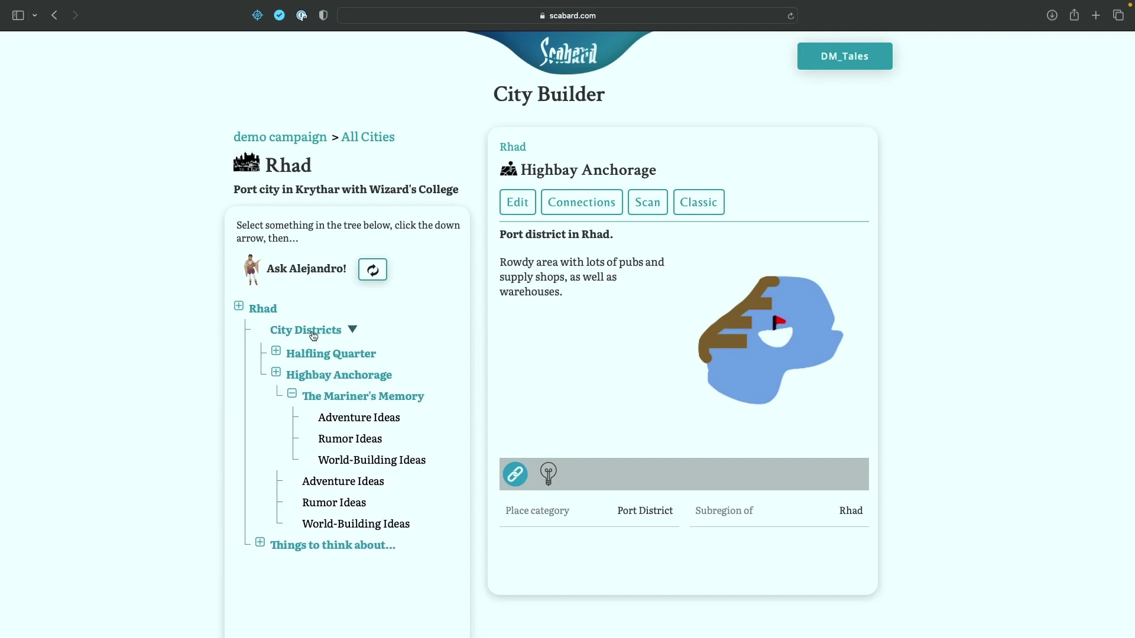
Step: Choose New District from the City Districts menu to open Create Place
left_click(357, 331)
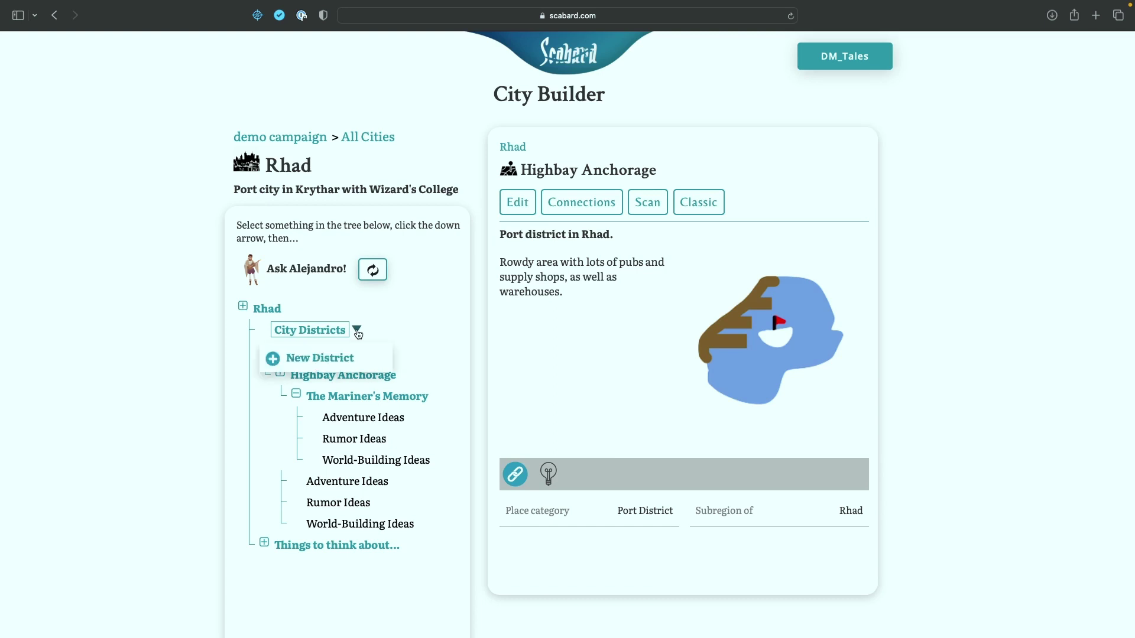
left_click(335, 364)
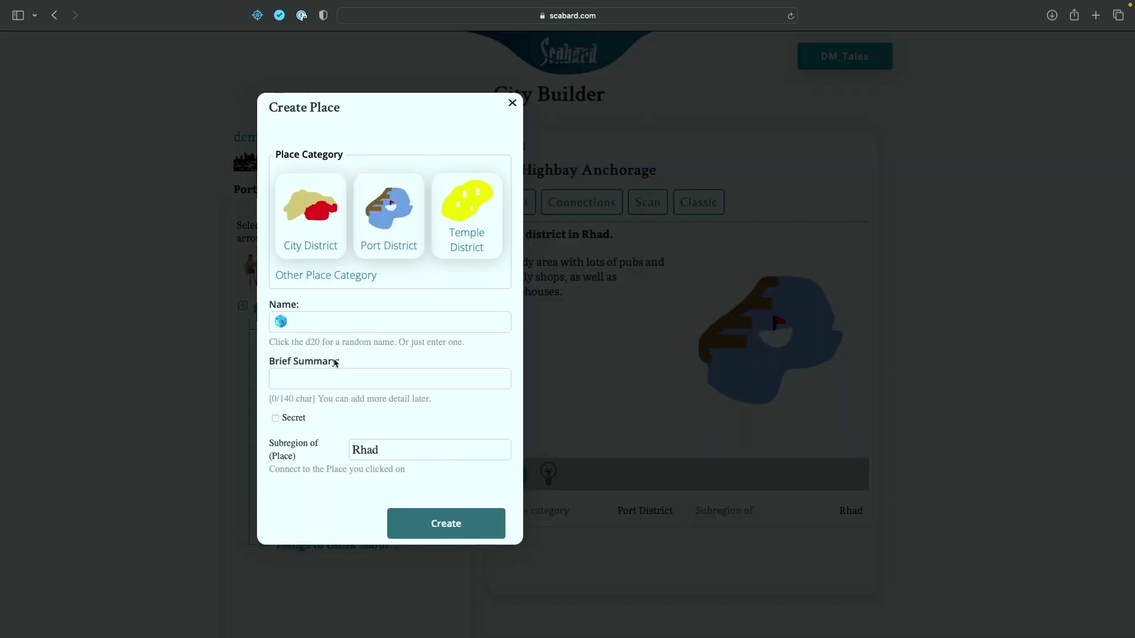
Step: Pick the Temple District card and reroll the random name until it reads The Elysian Valley
left_click(477, 241)
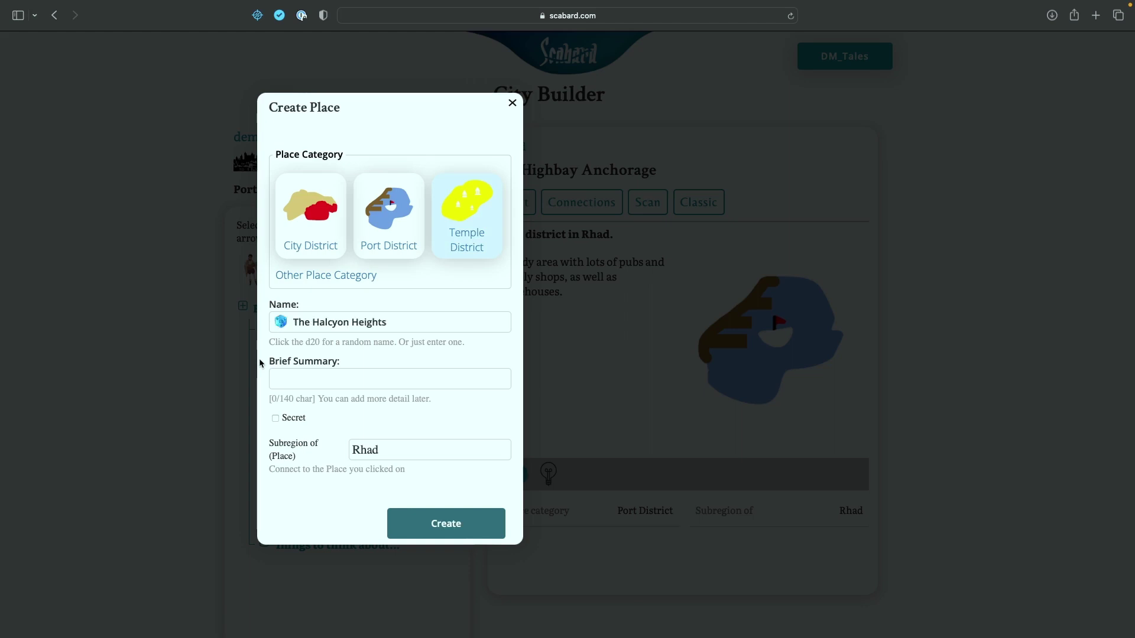
left_click(281, 323)
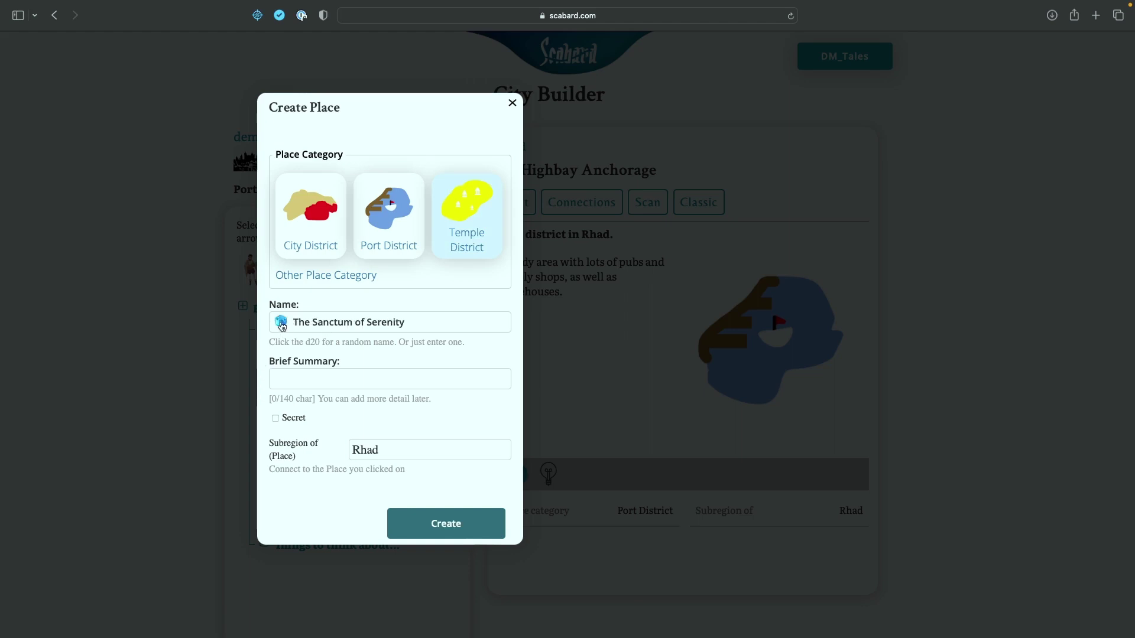
left_click(282, 324)
left_click(281, 324)
left_click(281, 324)
left_click(280, 323)
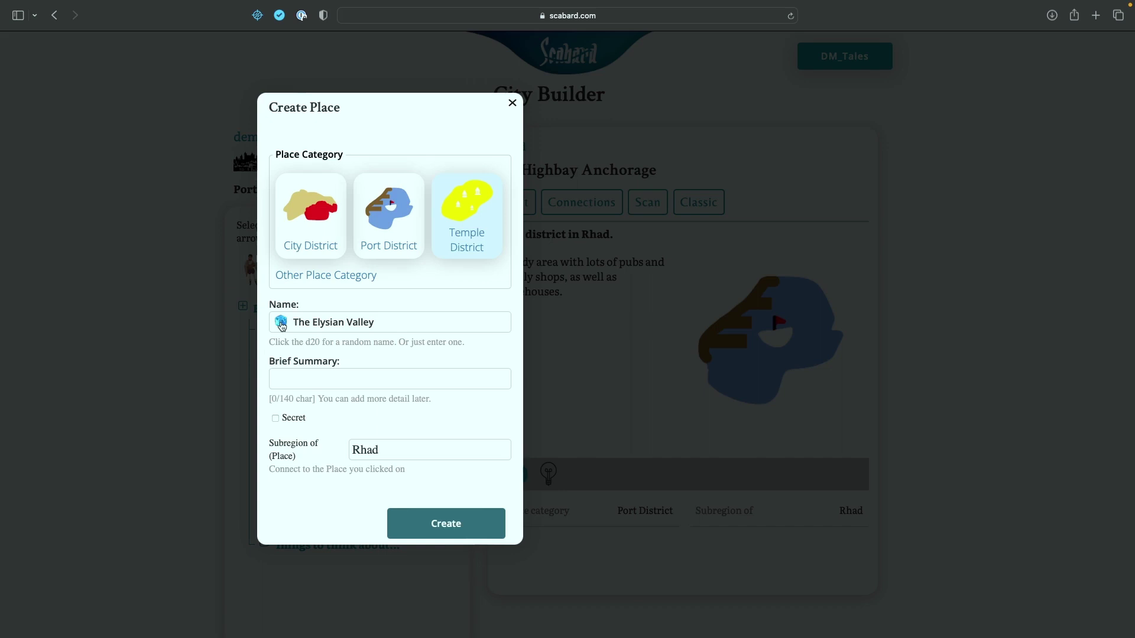
Step: Rename it The Elysian Alley, summarise it as a narrow alley of the town's religions, and create it
left_click(348, 323)
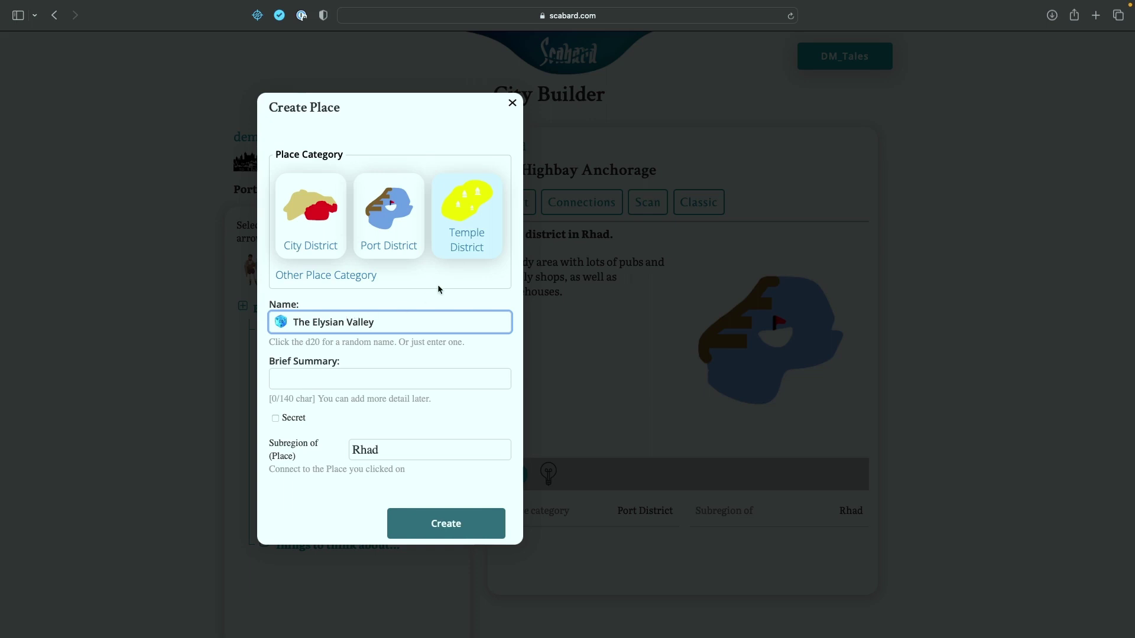
key("BackSpace")
key("BackSpace")
type("A")
left_click(343, 383)
type("Narrow al")
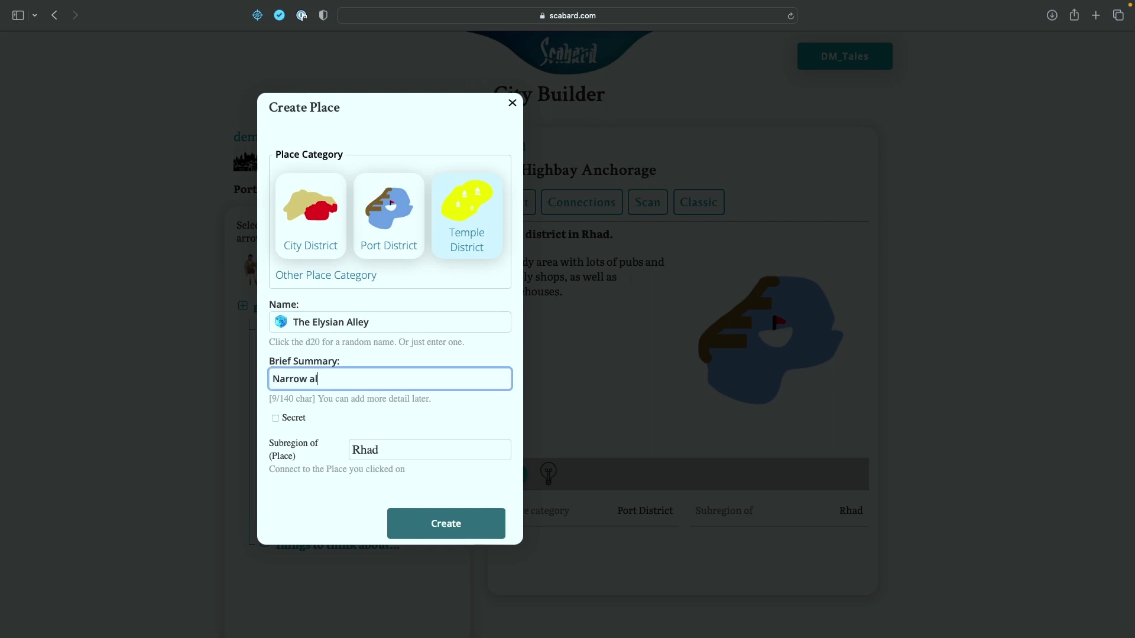
type("ley where the town's religions are located.")
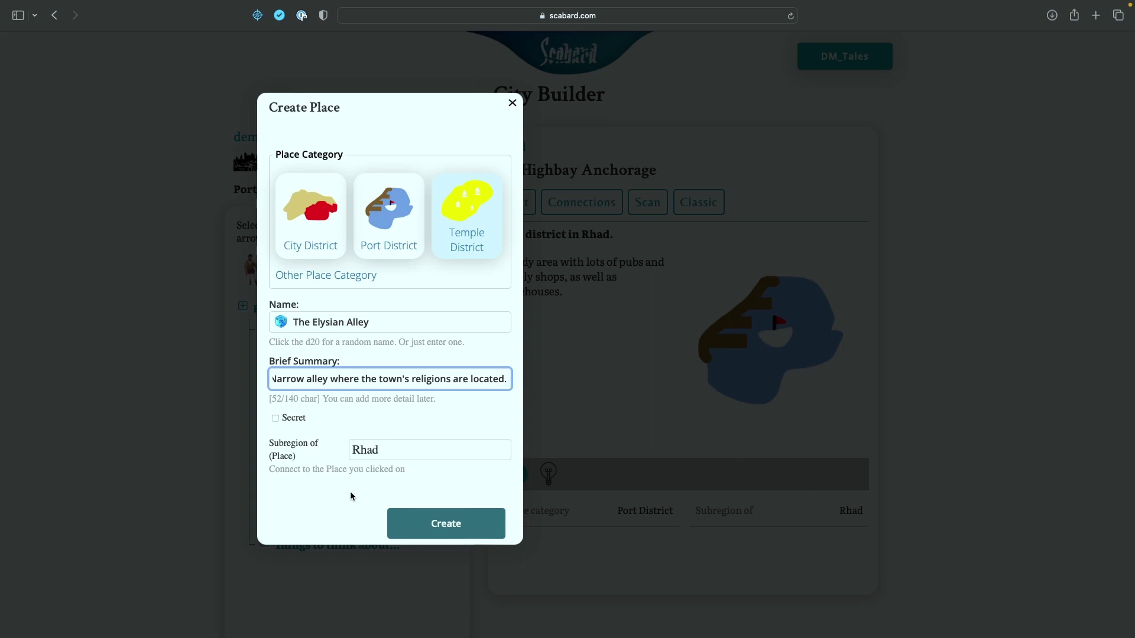
left_click(455, 525)
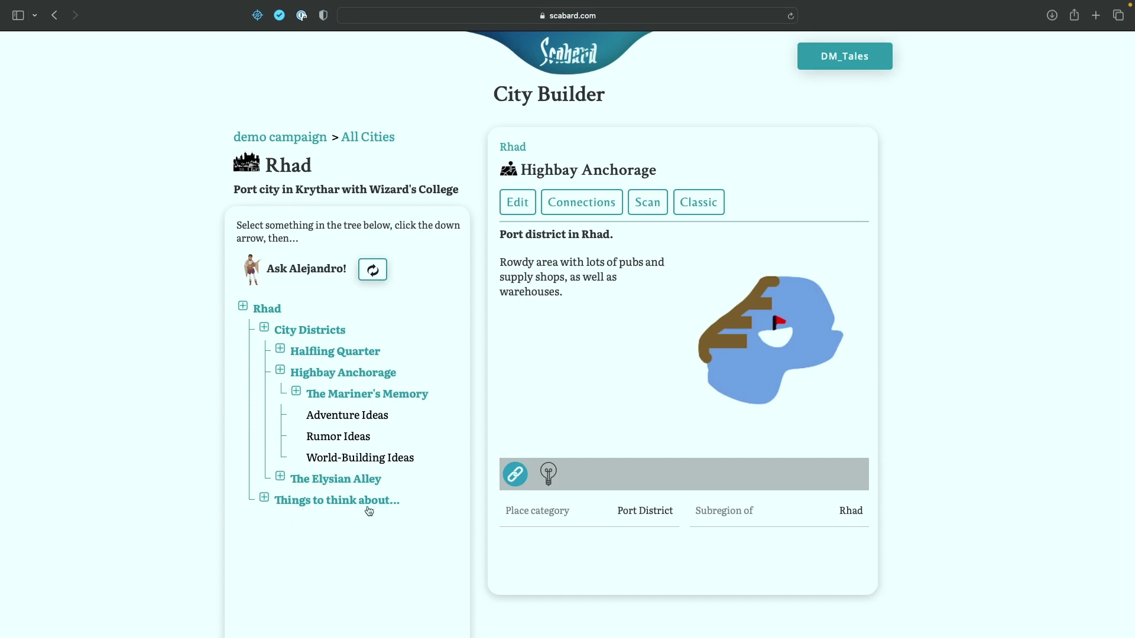
Step: Select The Elysian Alley and choose New Neighborhood/Building from its menu
left_click(328, 483)
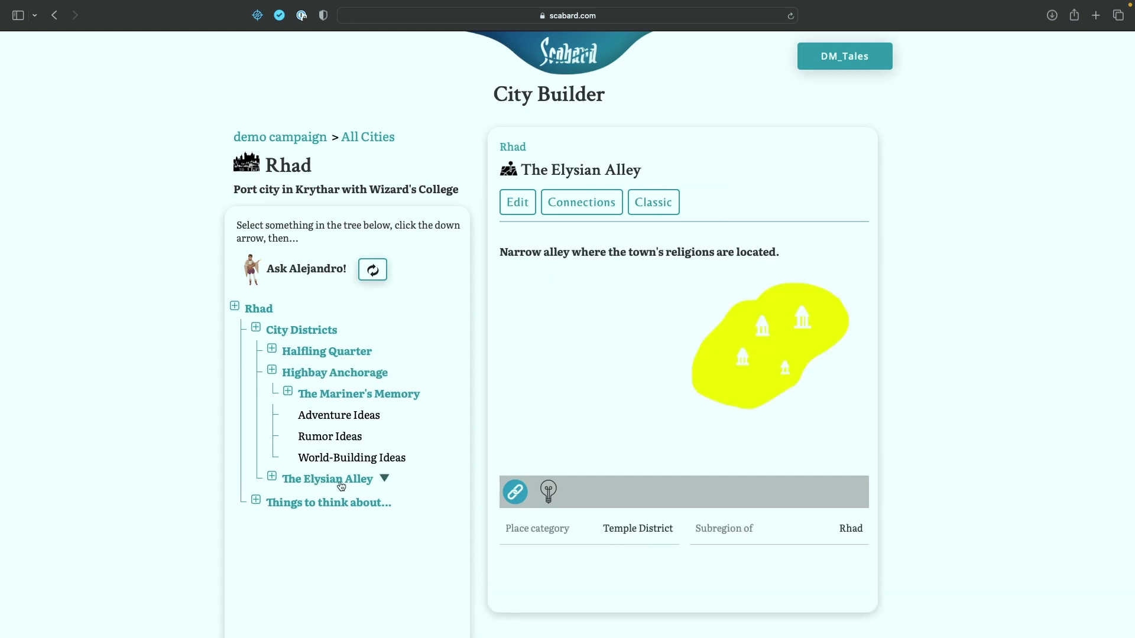
left_click(379, 479)
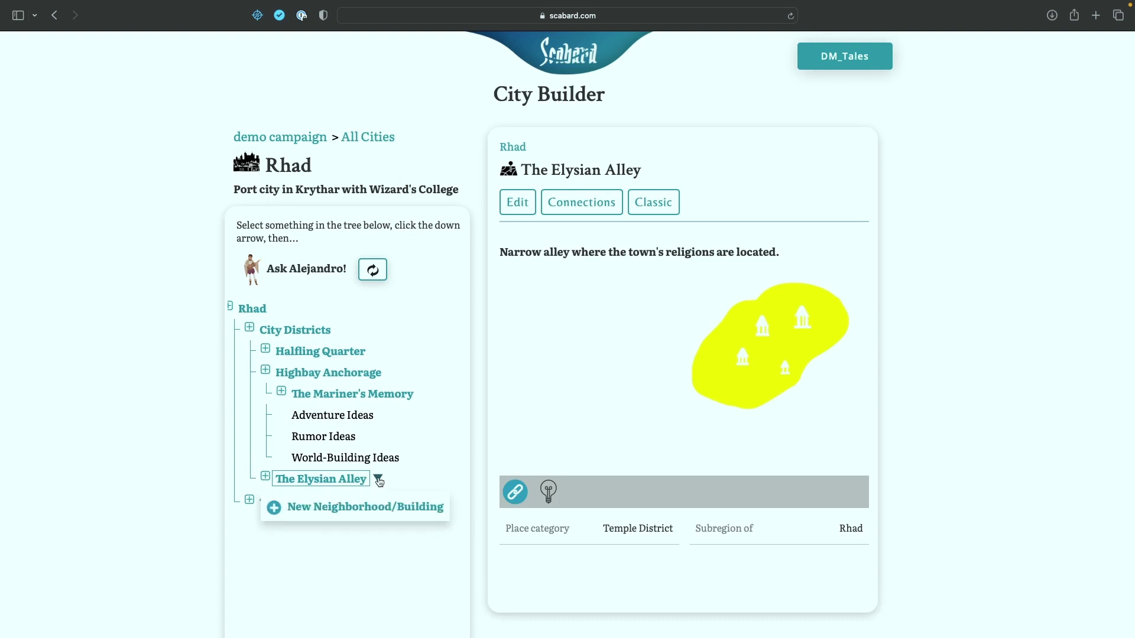
left_click(366, 510)
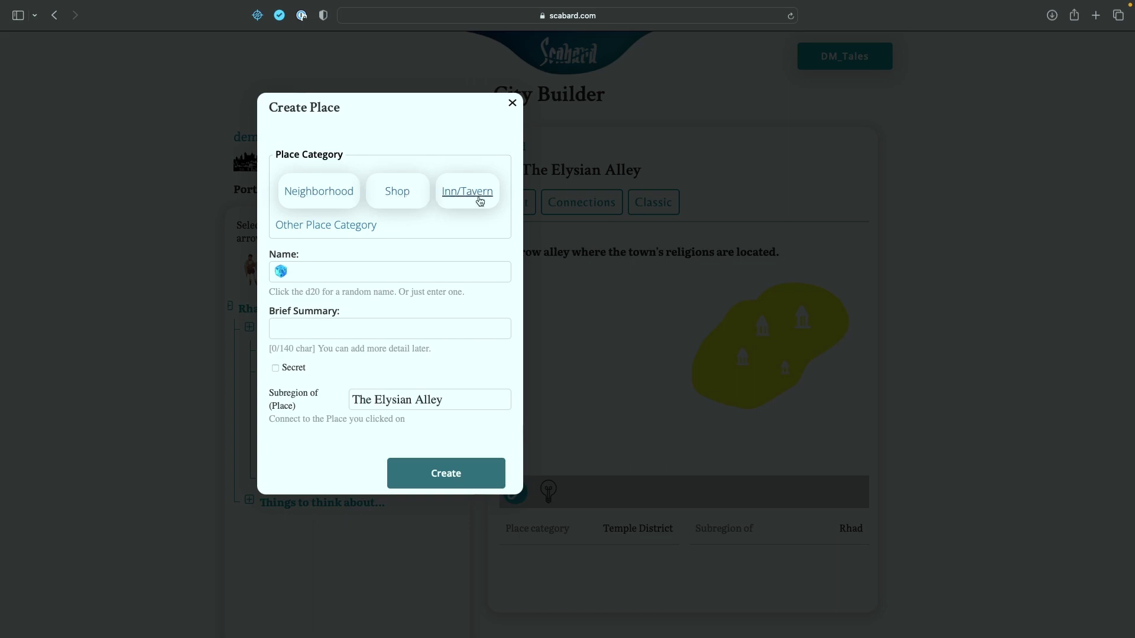
Step: Enter 'Healing' as a custom place category and pick the Healing Temple suggestion
left_click(325, 226)
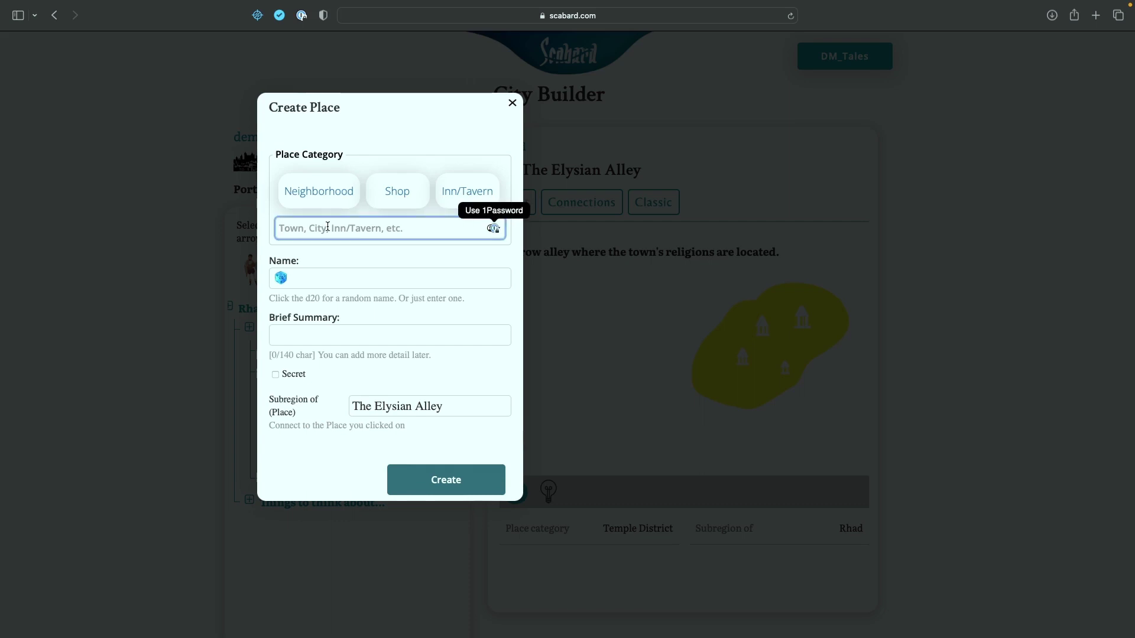
type("Healing")
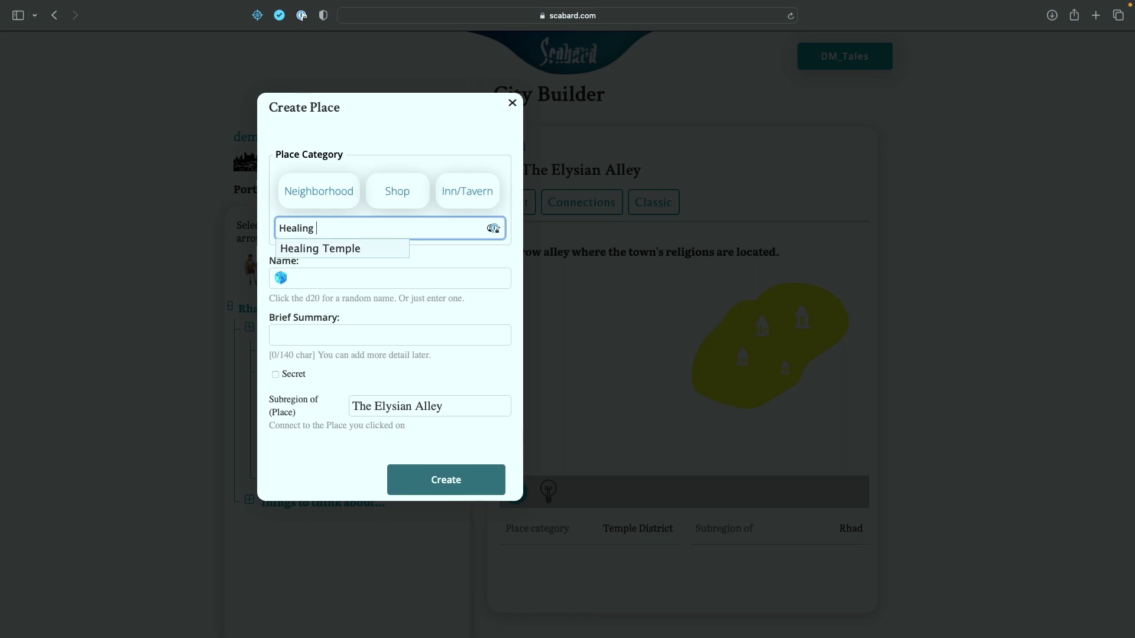
left_click(341, 251)
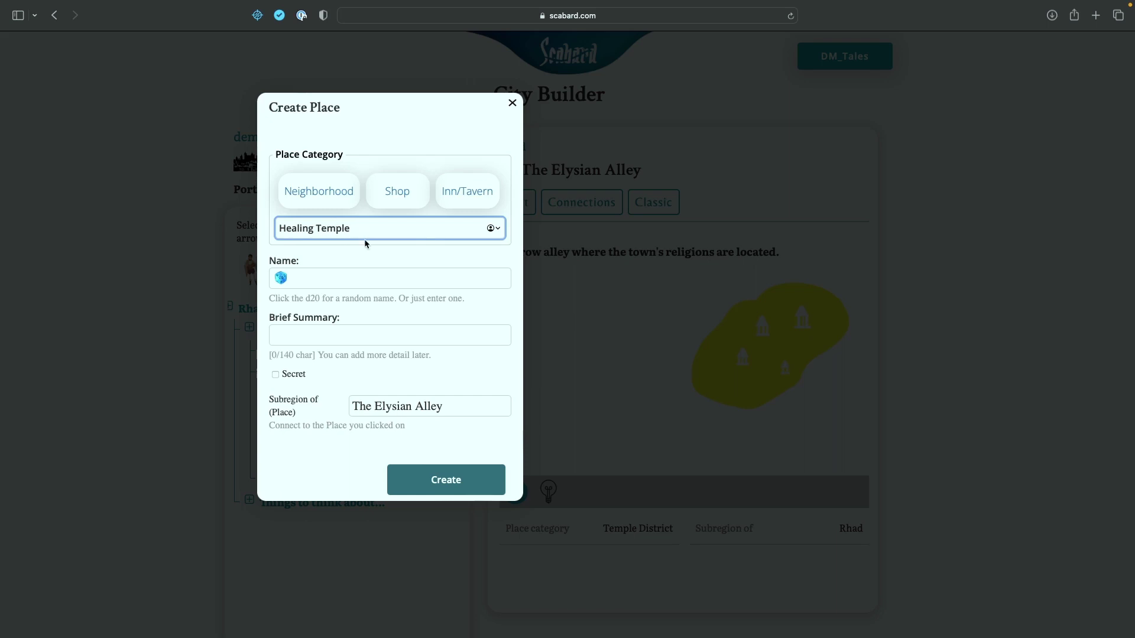
Step: Reroll the name to Hall of Healing Light, summarise it as rest and renewal, and create it
left_click(312, 284)
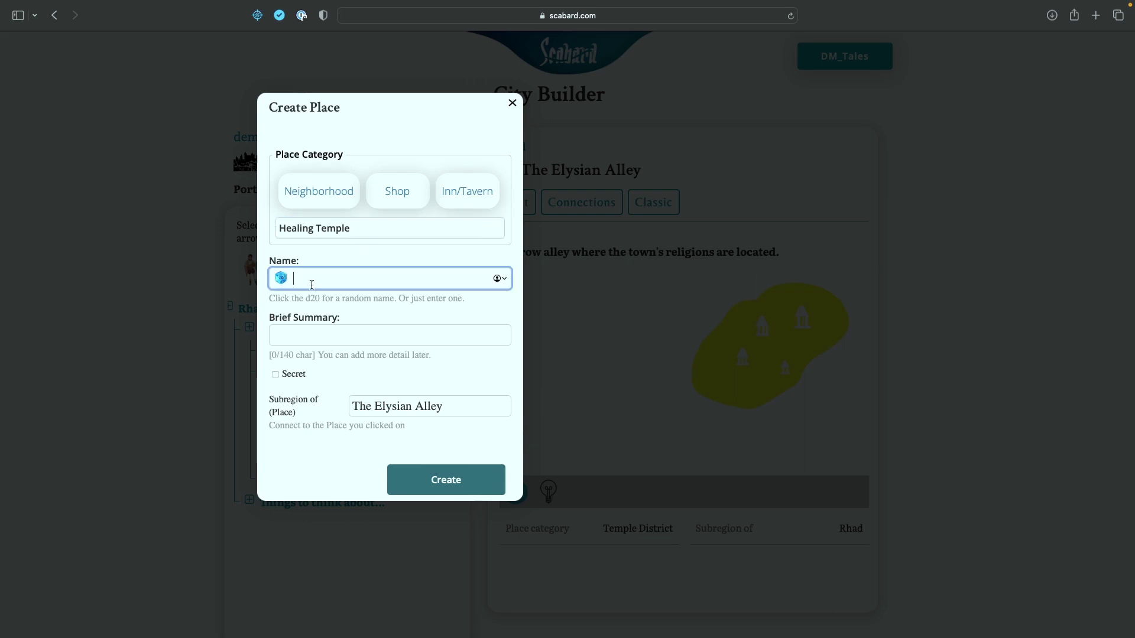
left_click(280, 280)
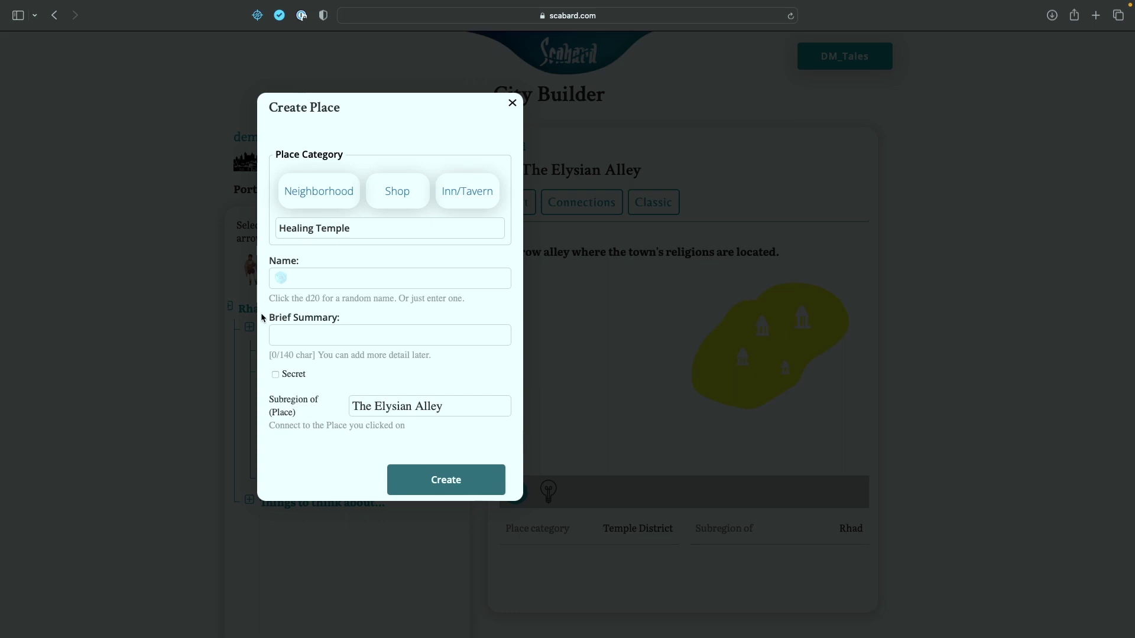
left_click(282, 280)
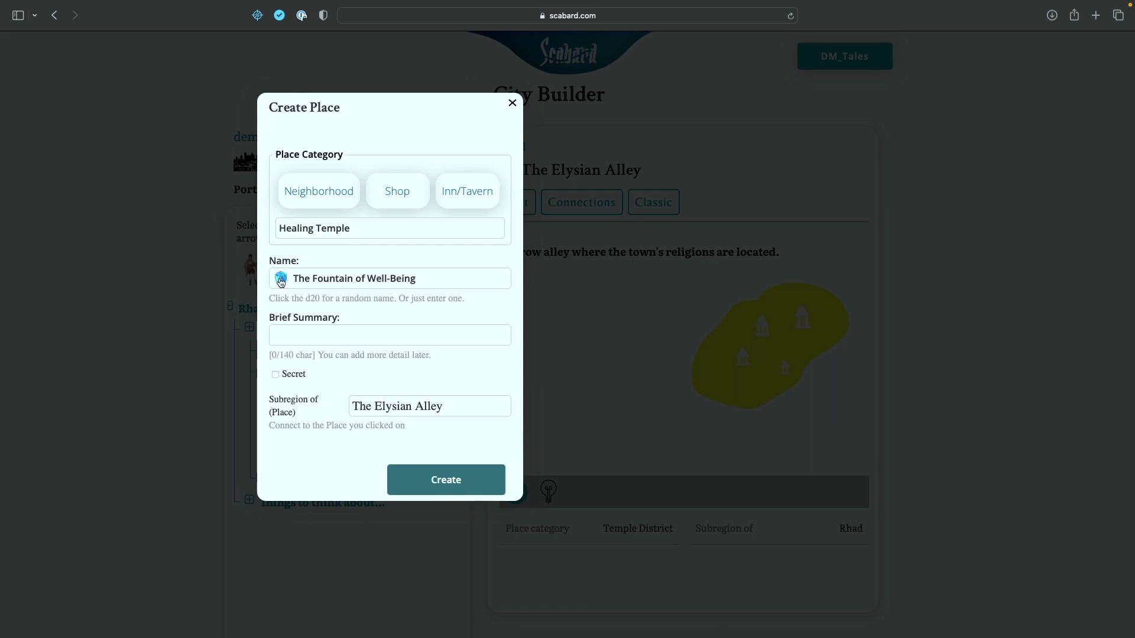
left_click(281, 280)
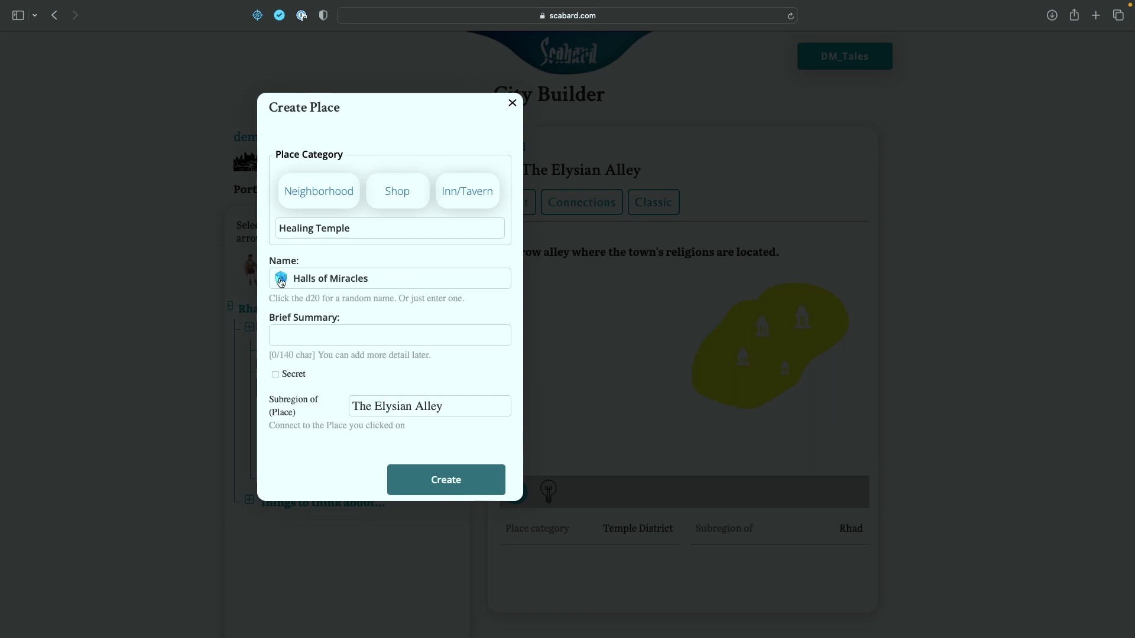
left_click(282, 280)
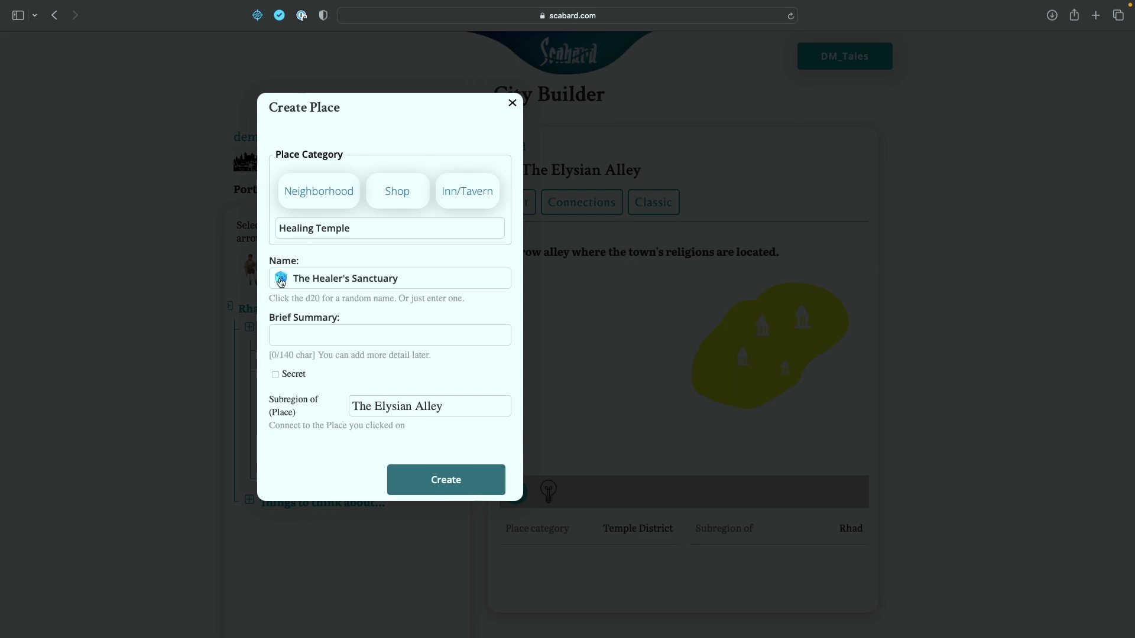
left_click(282, 280)
left_click(282, 280)
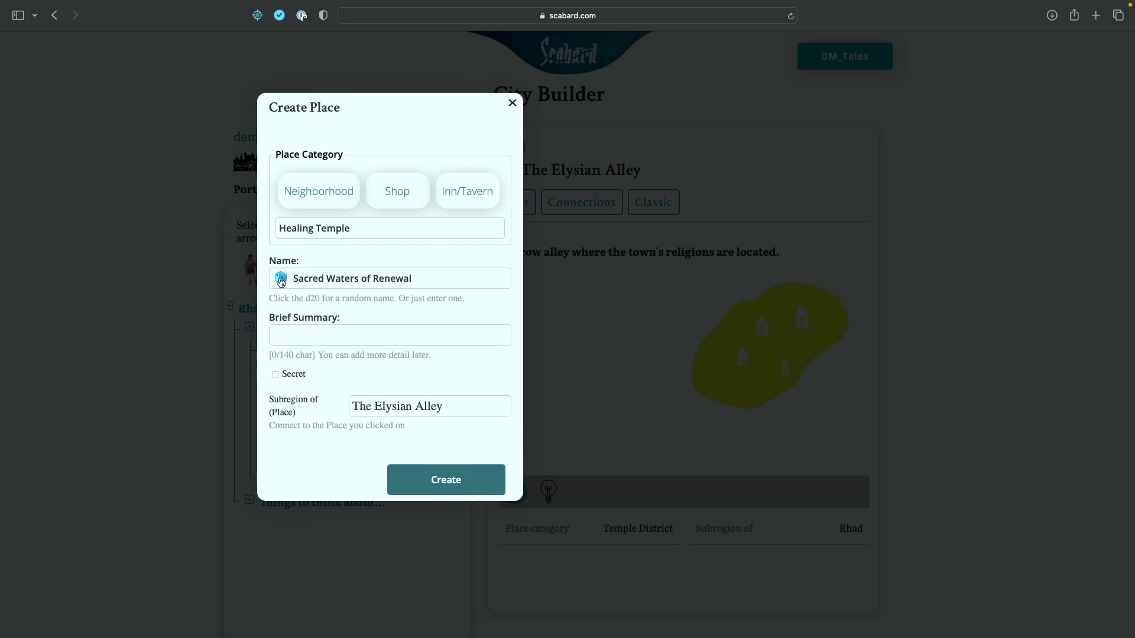
left_click(281, 281)
left_click(281, 280)
left_click(281, 281)
left_click(304, 332)
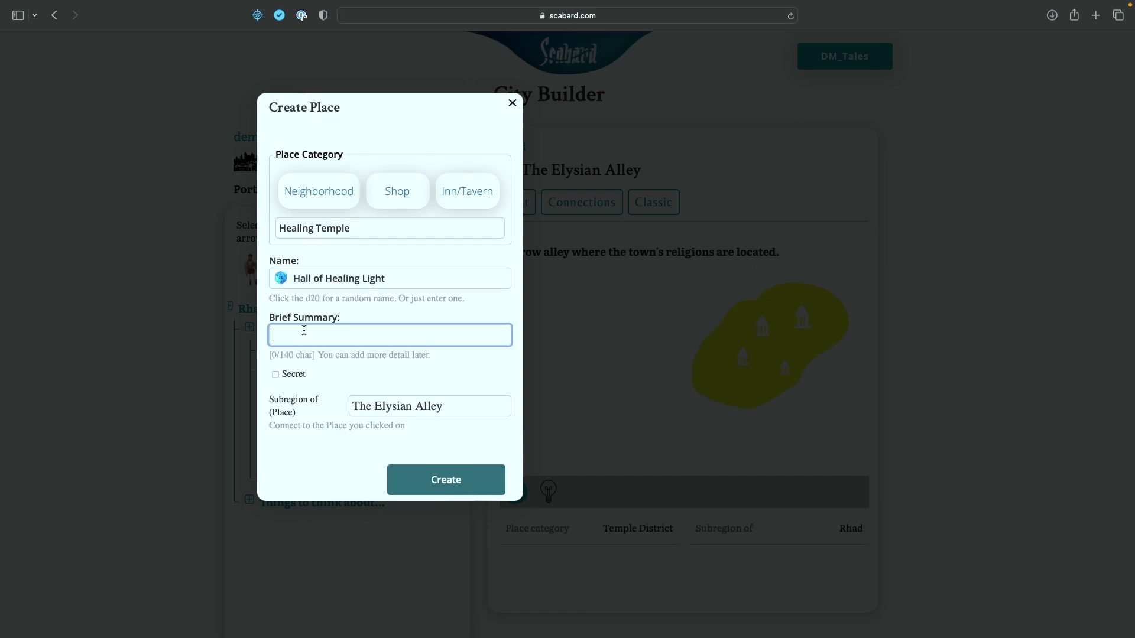
type("Place of rest and renewal.")
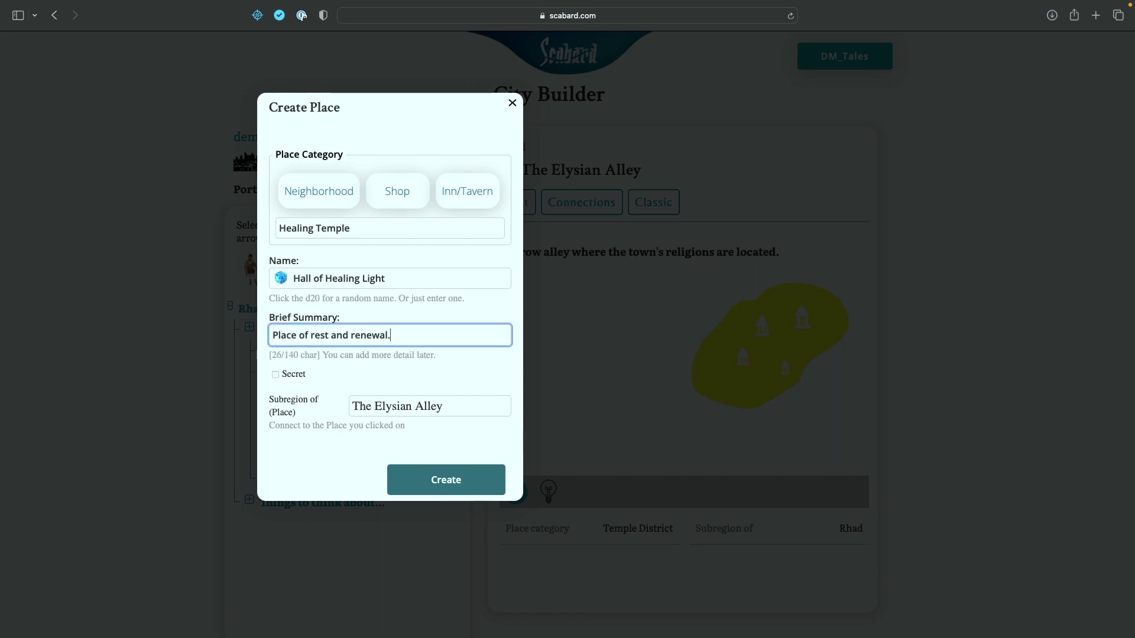
left_click(458, 481)
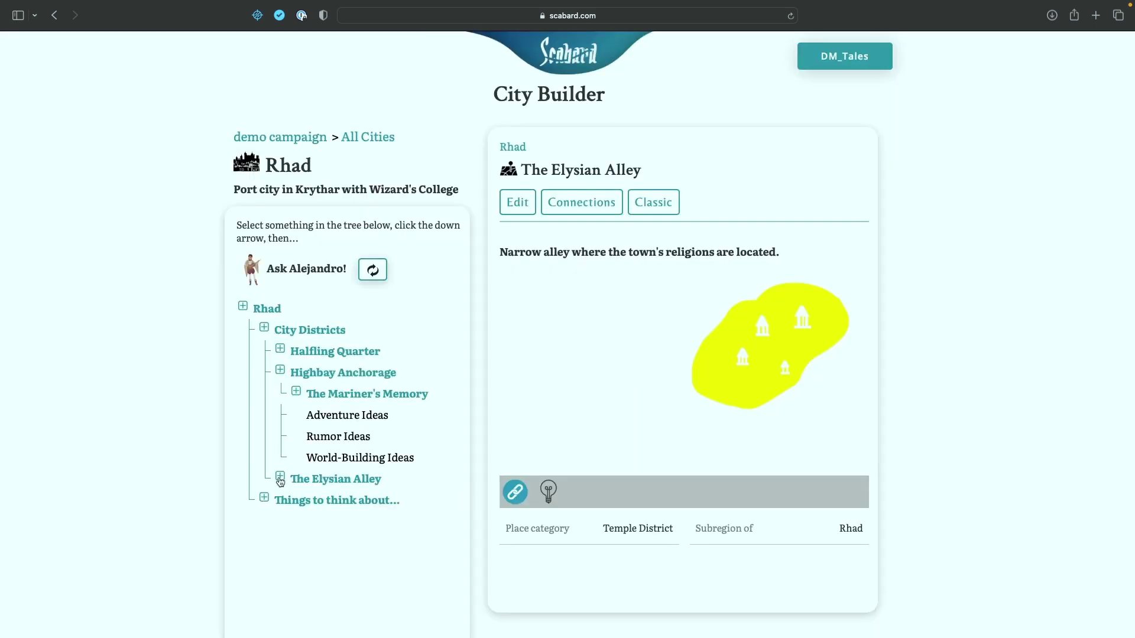
Step: Expand The Elysian Alley to view Hall of Healing Light, then browse entries ending on Halfling Quarter
left_click(280, 478)
left_click(358, 502)
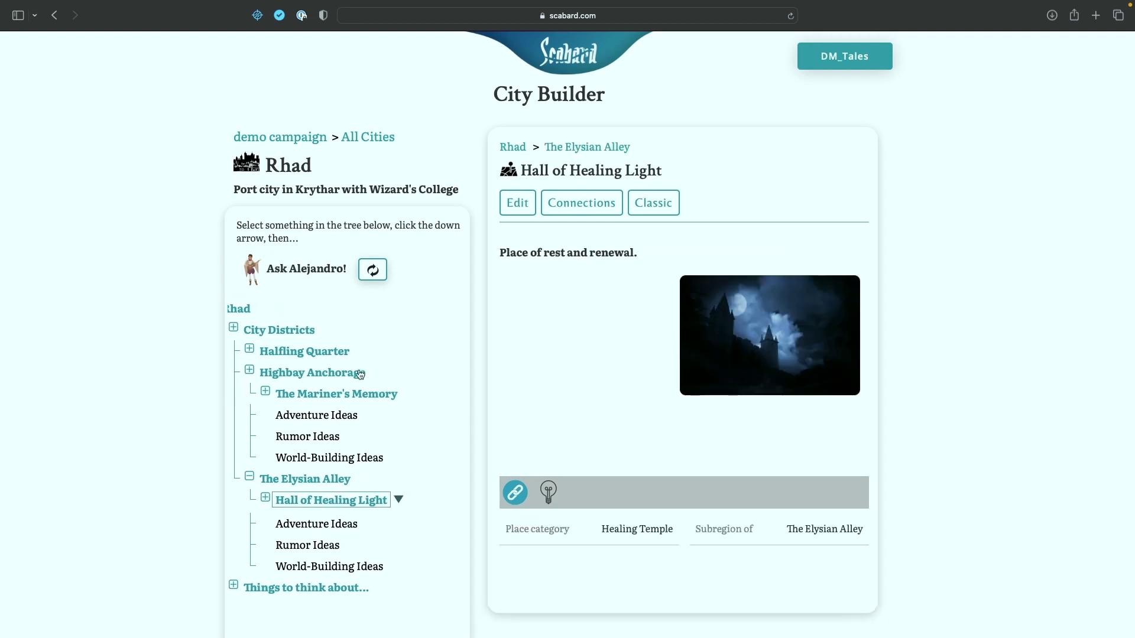
left_click(262, 351)
left_click(257, 376)
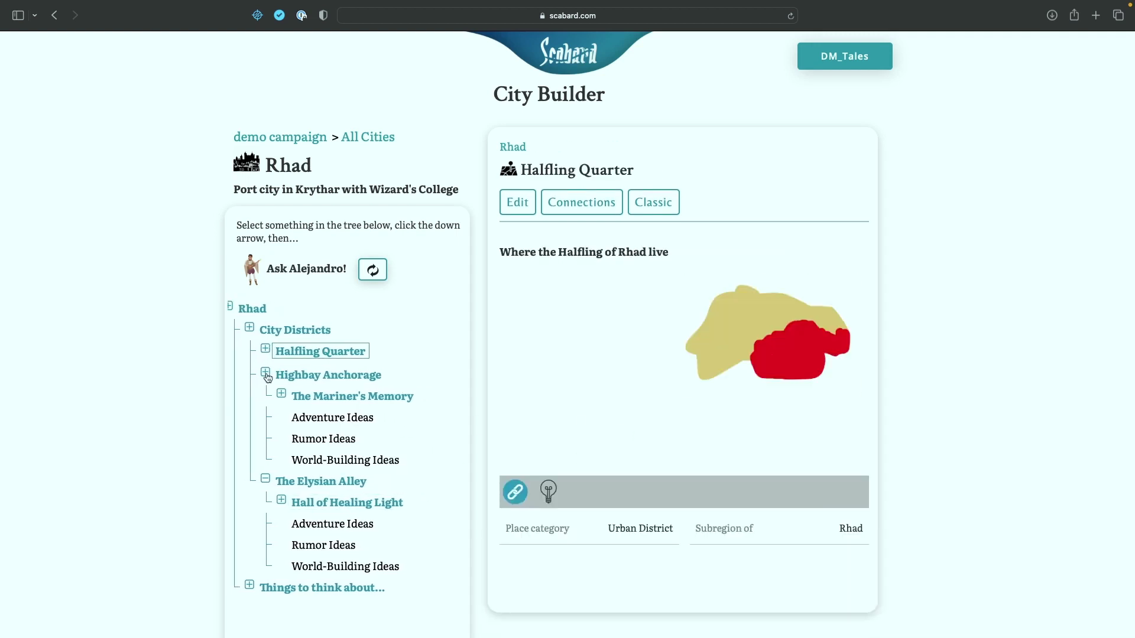
left_click(282, 395)
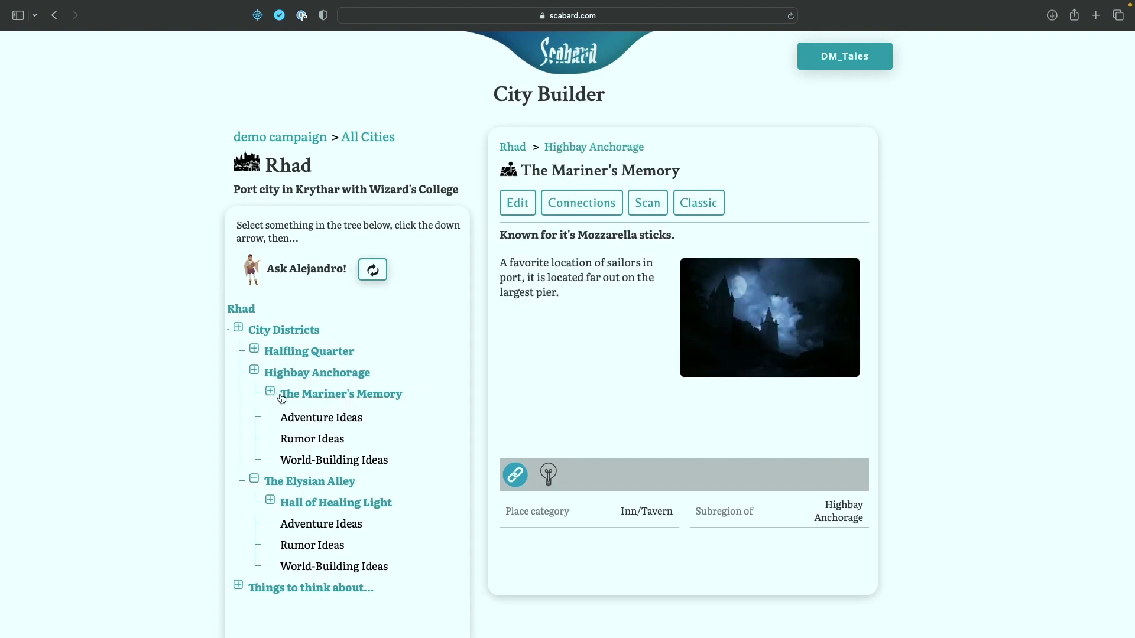
scroll(284, 426, "down", 2)
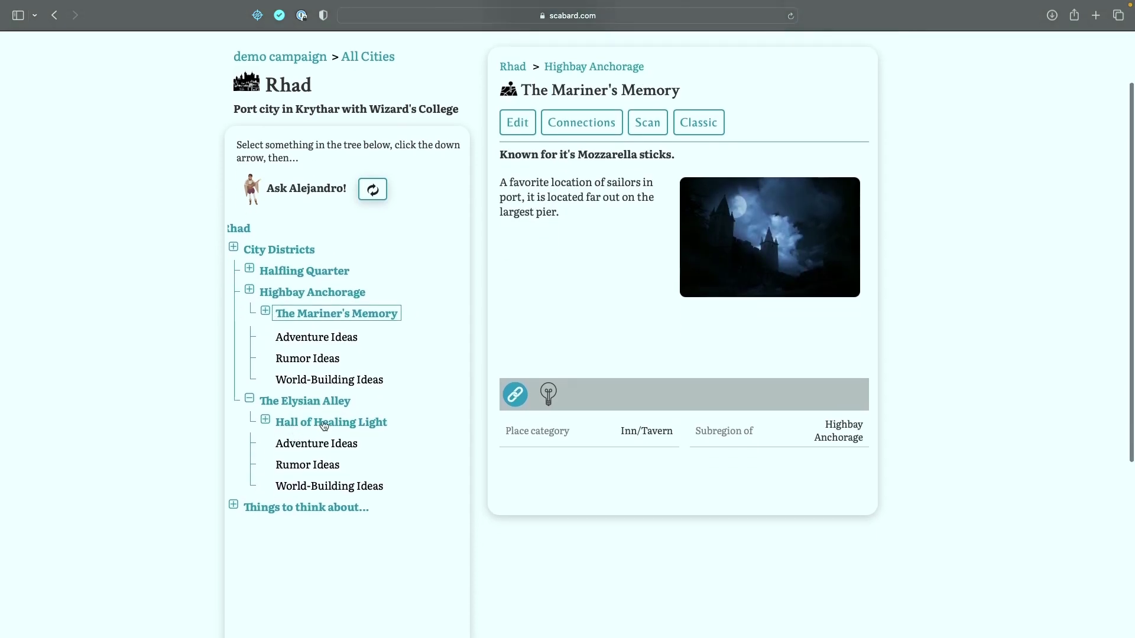
left_click(323, 424)
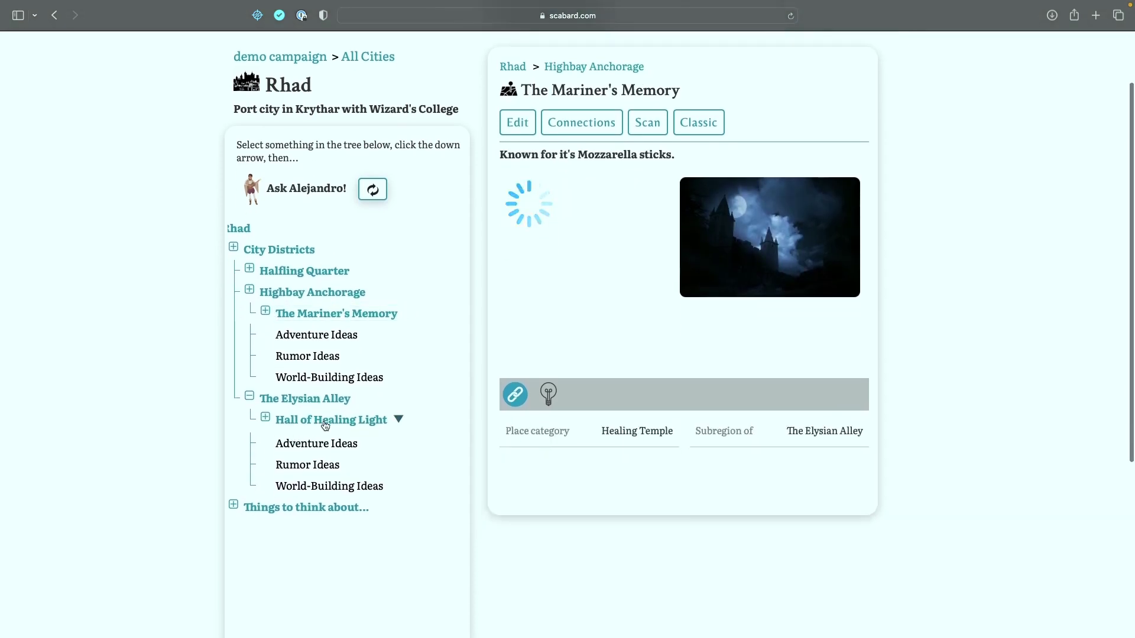
left_click(290, 250)
left_click(315, 275)
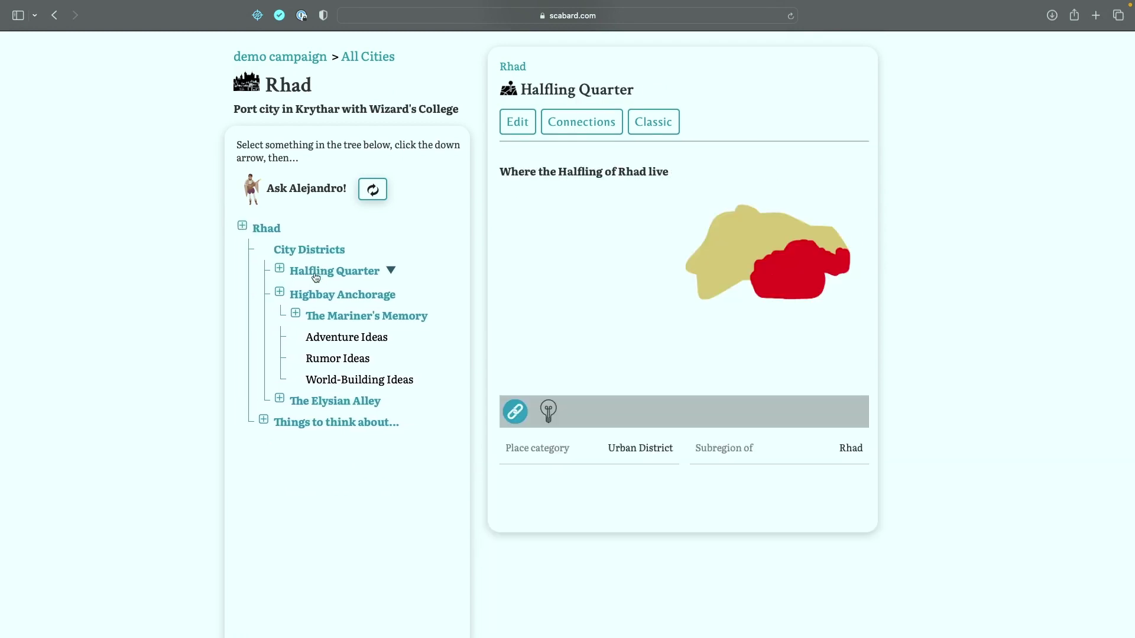